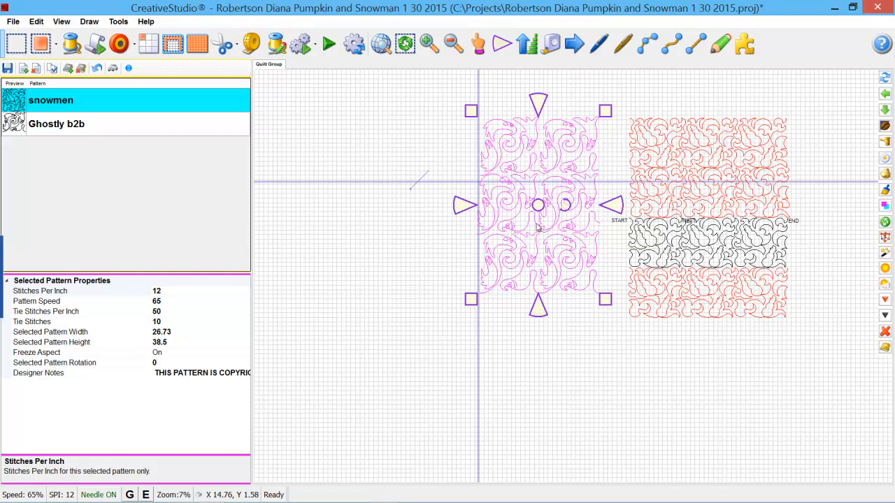
Step: Relocate the selected ghost pattern group with Shift Selected to 1 Point, using the line end at its left edge as the known point
right_click(535, 227)
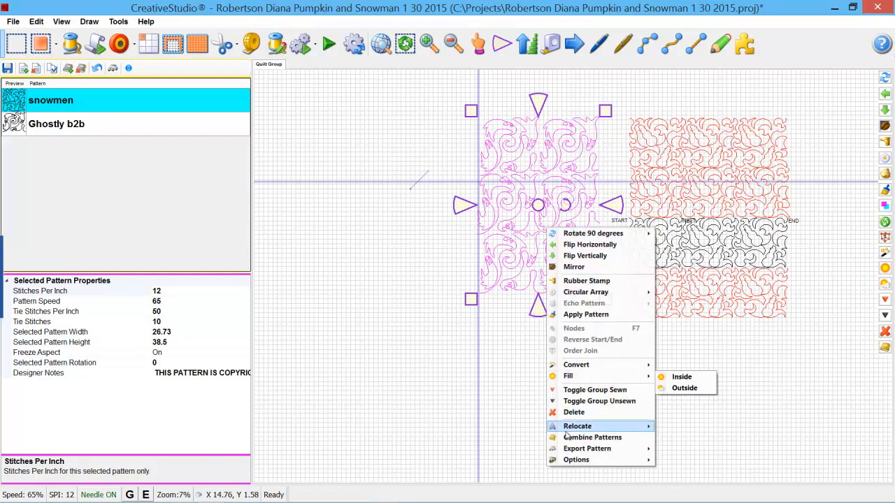
mouse_move(573, 432)
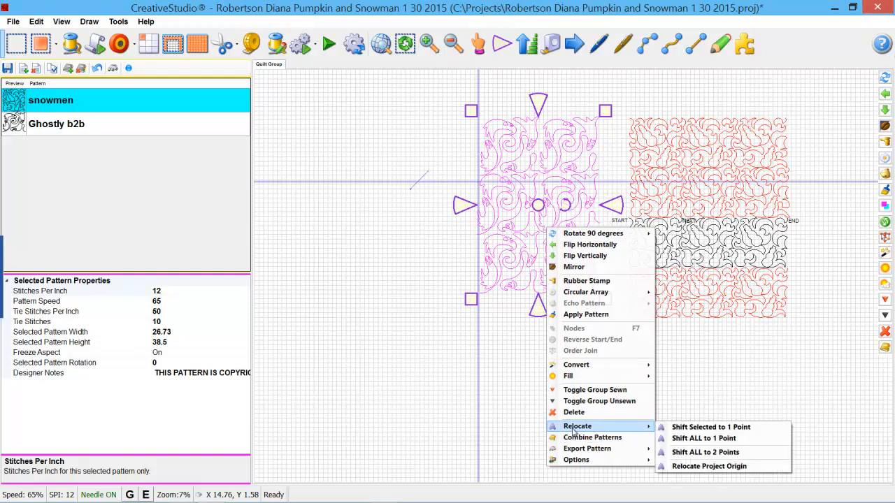
click(701, 429)
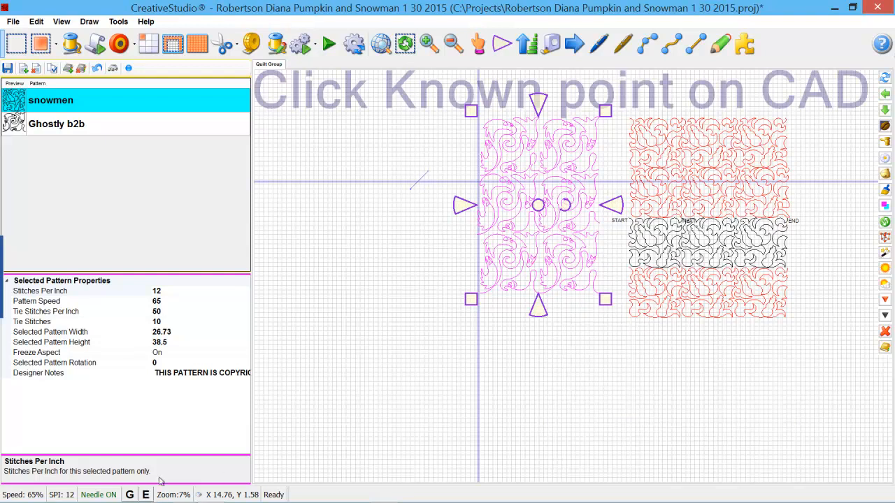
scroll(489, 245, up, 3)
scroll(481, 245, up, 5)
scroll(473, 235, up, 4)
scroll(470, 225, up, 5)
scroll(464, 227, up, 3)
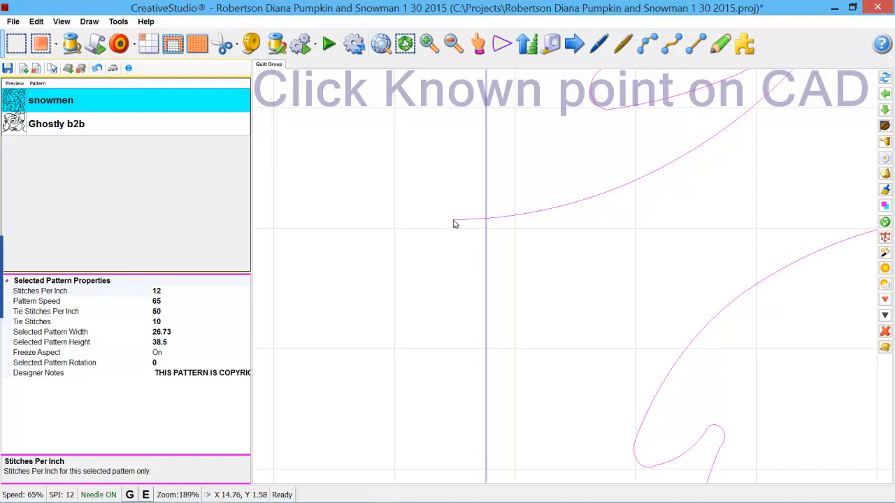
click(494, 248)
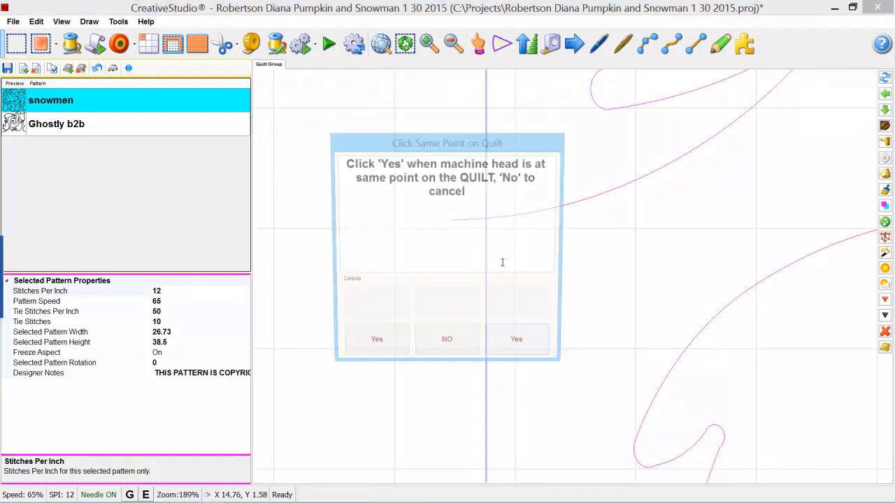
click(521, 348)
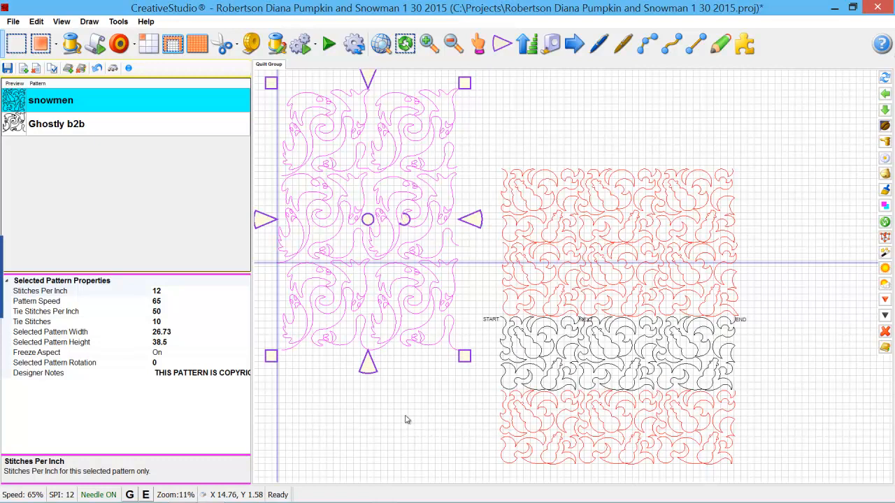
click(383, 419)
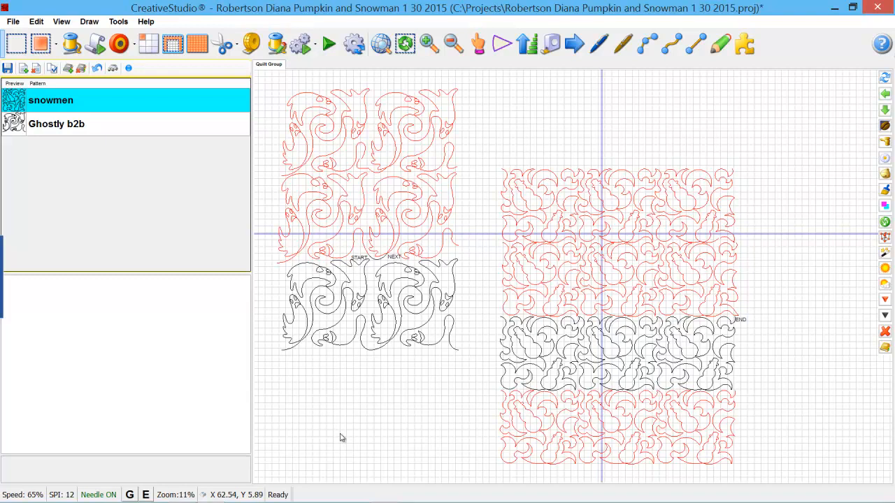
scroll(493, 117, down, 3)
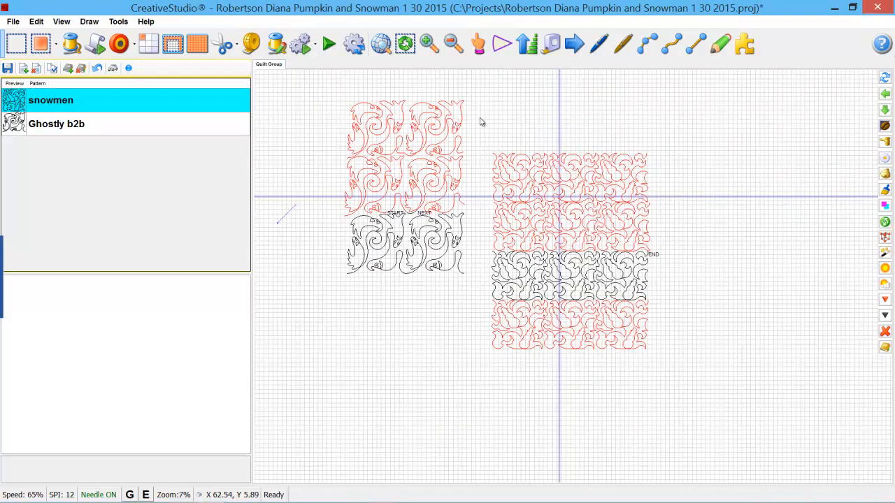
drag(475, 133, 676, 380)
scroll(567, 292, up, 3)
scroll(527, 270, up, 3)
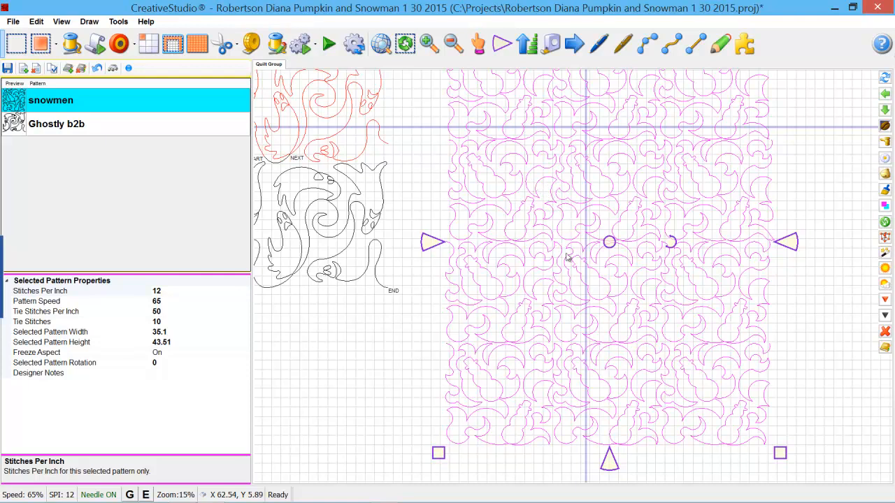
click(386, 355)
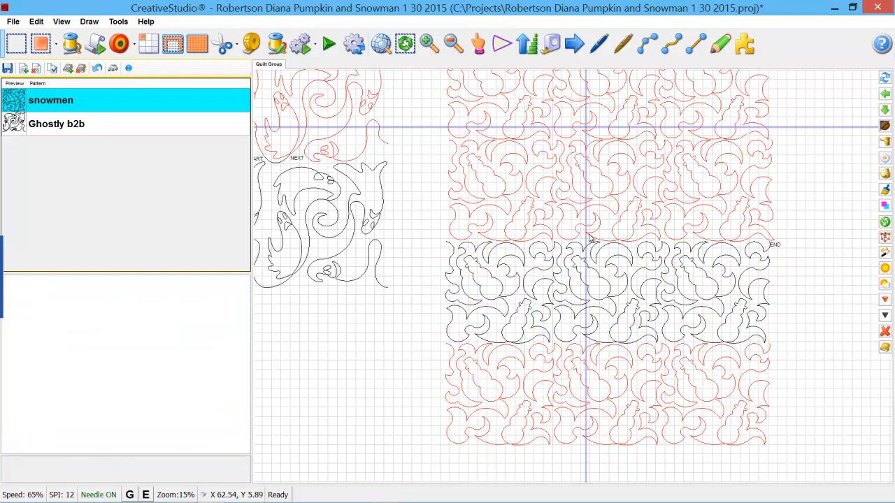
Step: Select the pumpkin and snowman pattern block and relocate it with Shift Selected to 1 Point, using the curve tip by the machine crosshair
scroll(468, 183, down, 3)
drag(447, 116, 687, 422)
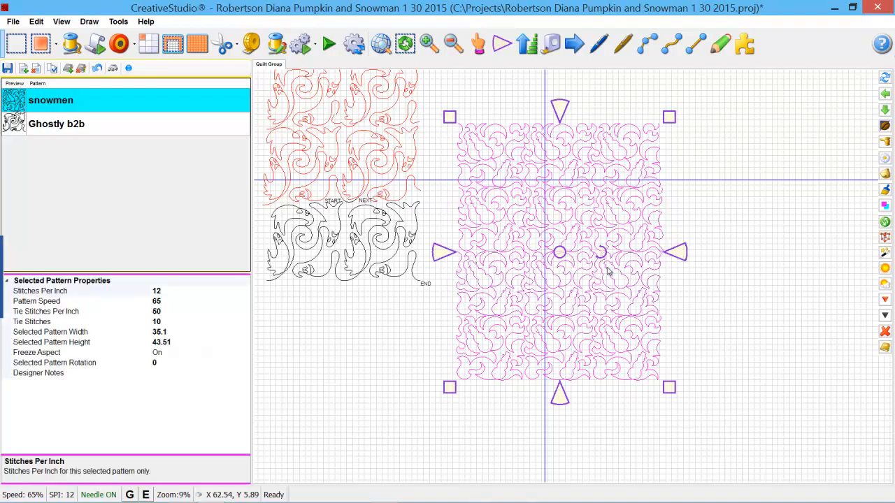
scroll(591, 280, up, 4)
scroll(545, 248, up, 8)
scroll(551, 204, up, 3)
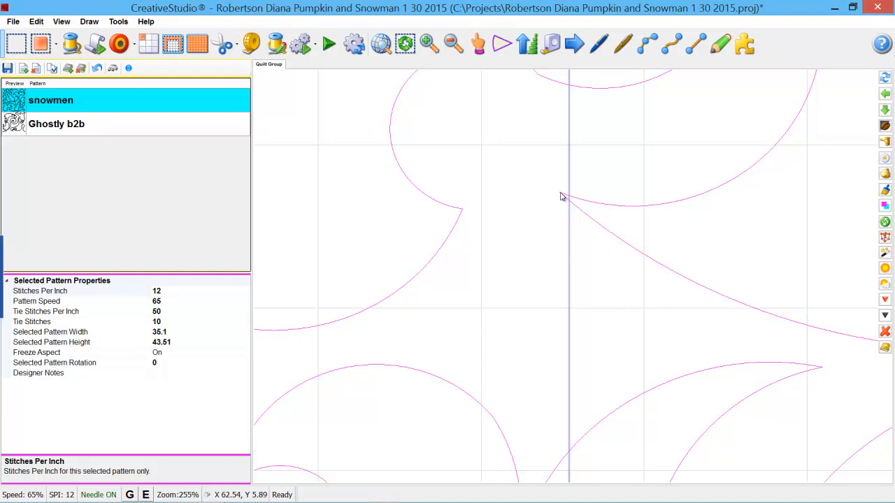
right_click(560, 197)
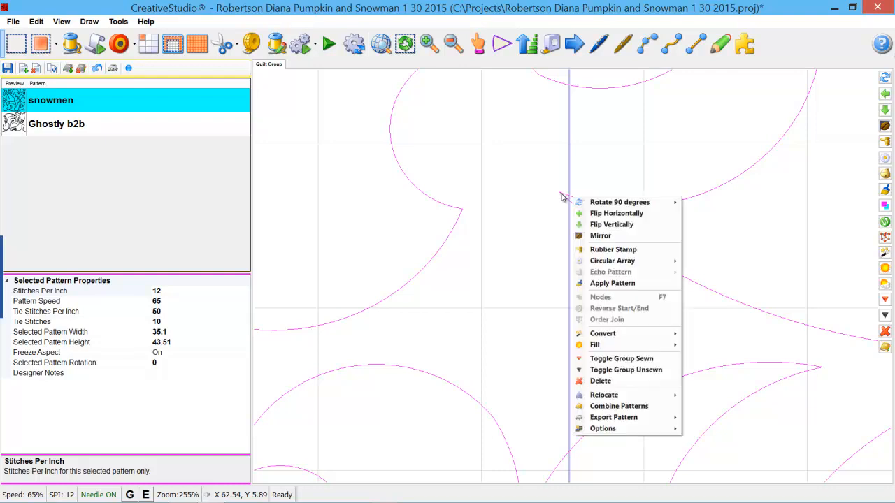
mouse_move(616, 396)
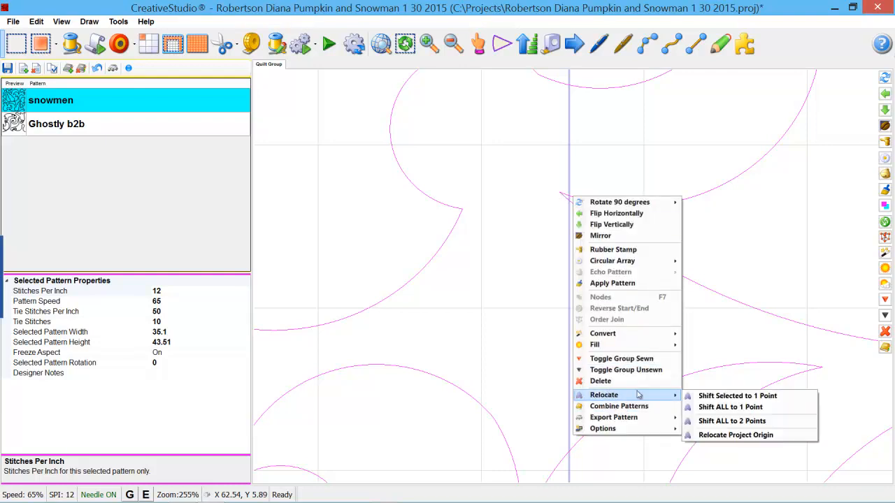
click(731, 397)
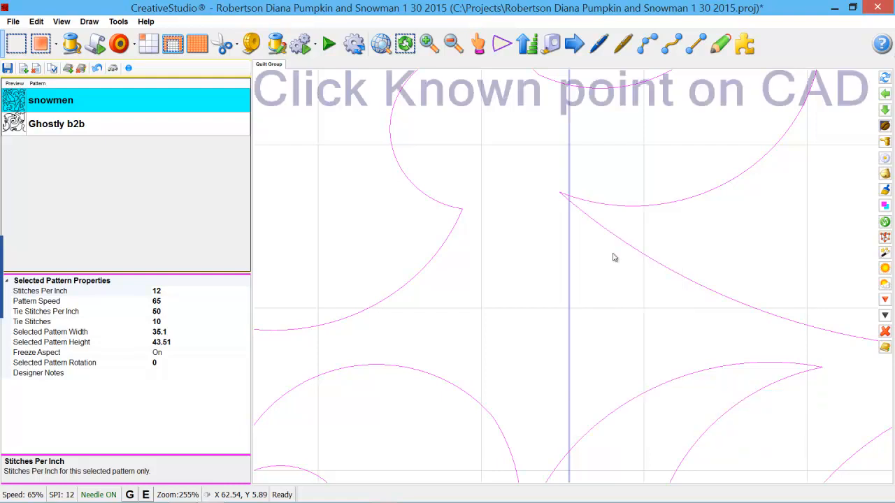
click(560, 197)
click(520, 343)
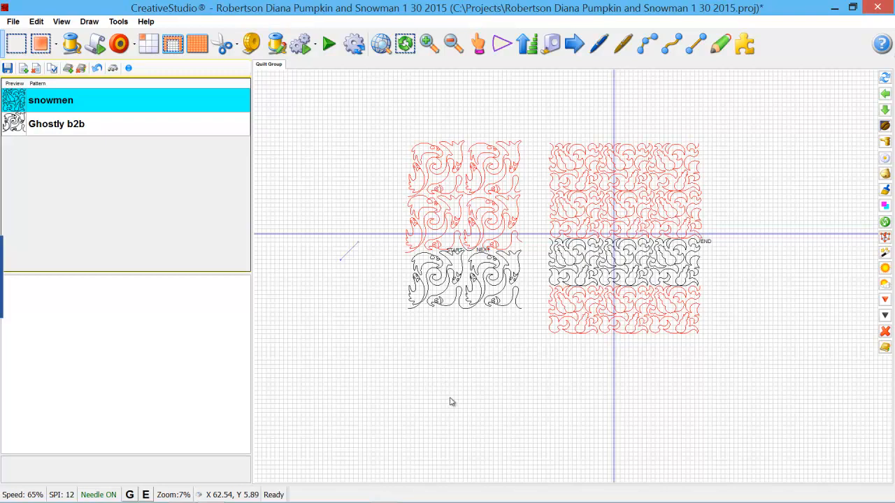
scroll(450, 404, up, 3)
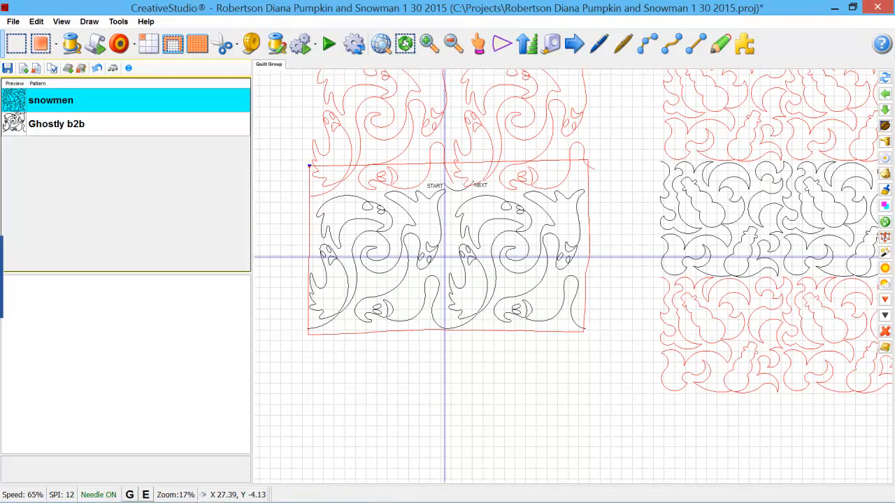
mouse_move(279, 501)
mouse_move(384, 495)
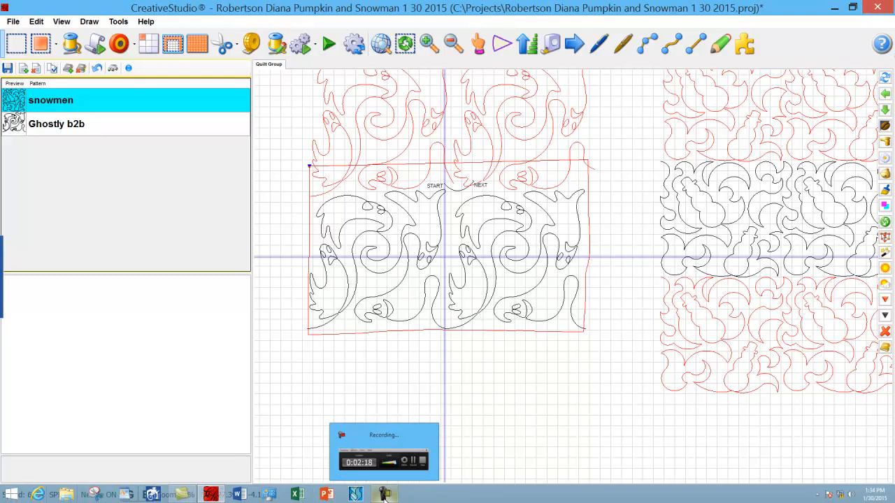
click(384, 494)
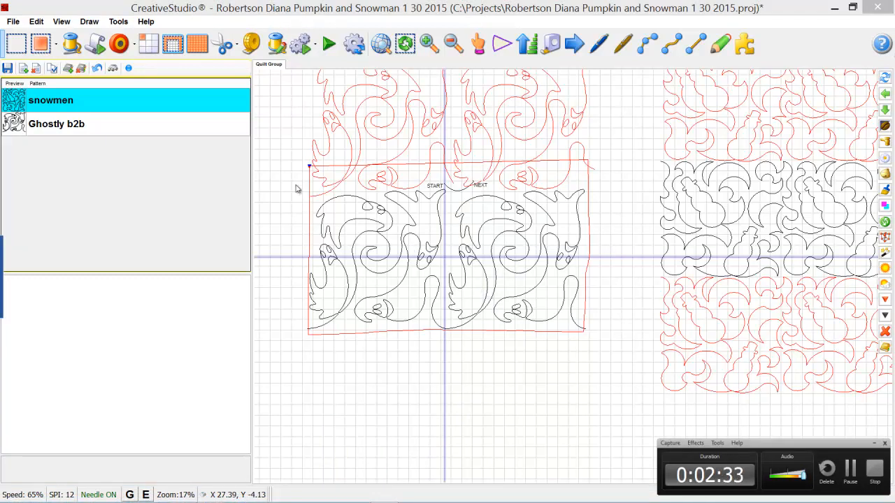
Step: Select the bottom row of ghost patterns and stretch it sideways to a width of about 26.35
drag(295, 174, 599, 343)
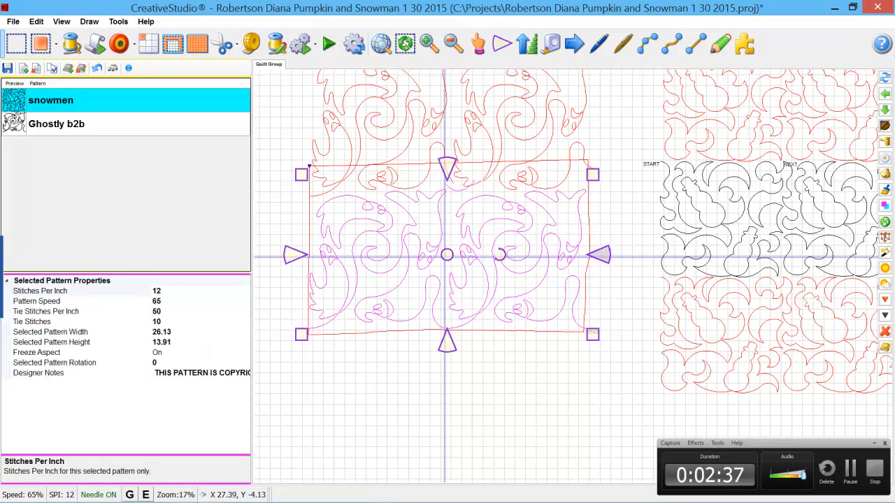
drag(600, 256, 602, 255)
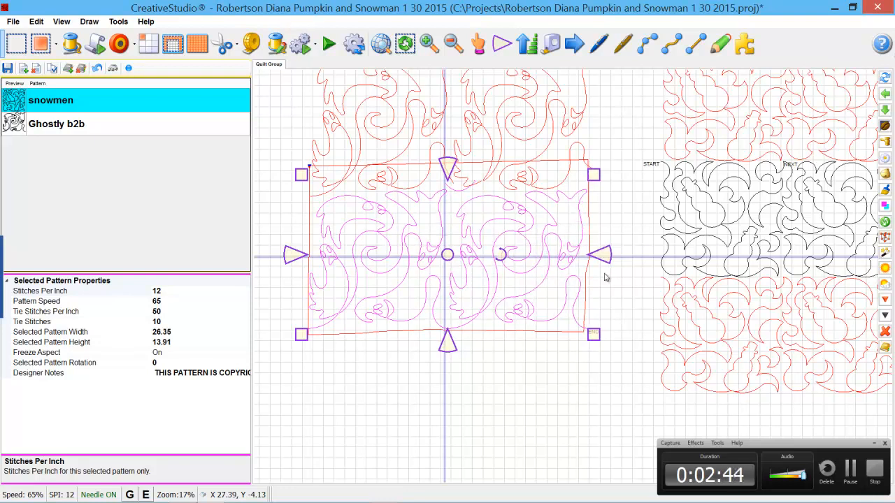
click(583, 372)
Step: Show the nodes of the bottom row's last ghost pattern and move its tail end nodes inside the red boundary corner
scroll(579, 362, up, 2)
scroll(565, 351, up, 4)
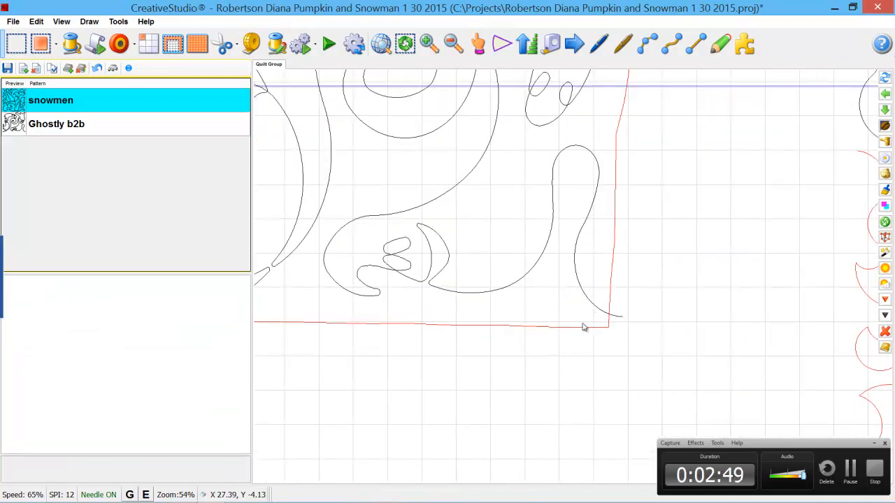
scroll(594, 341, down, 3)
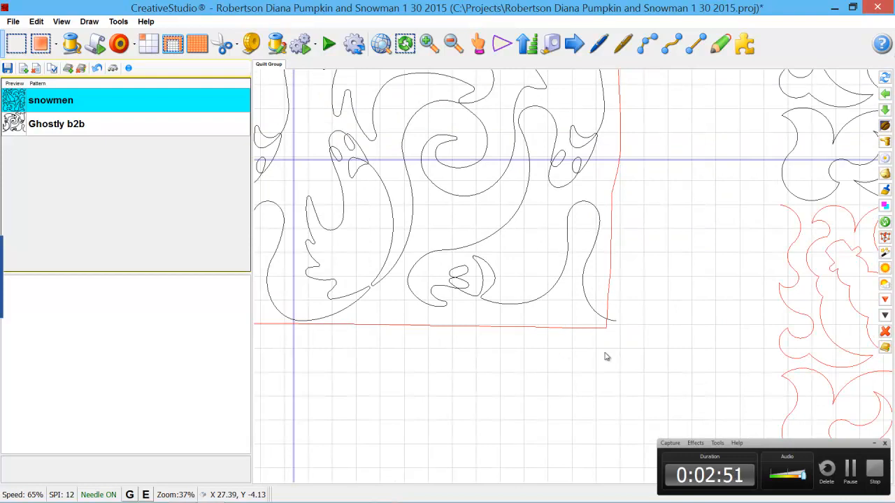
scroll(585, 300, up, 2)
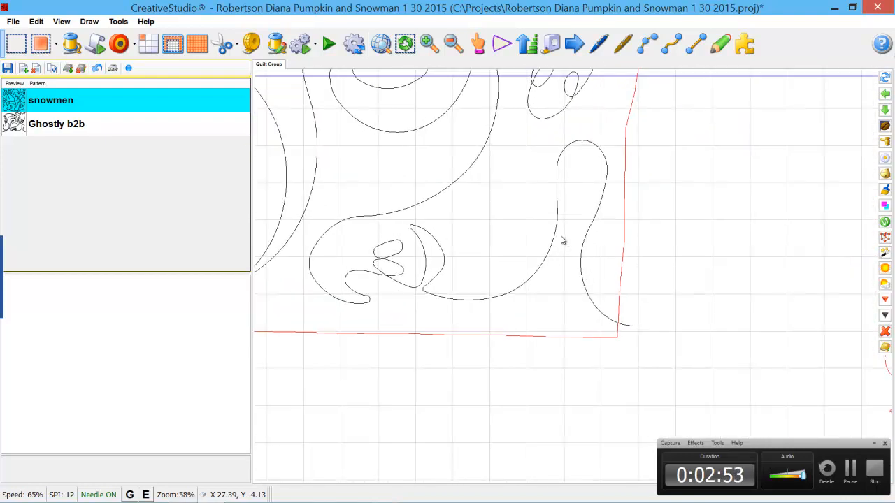
right_click(560, 242)
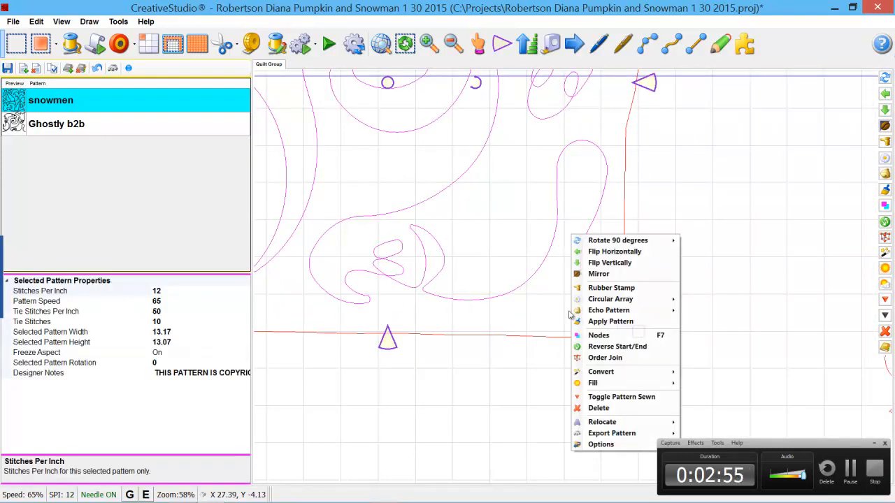
click(599, 336)
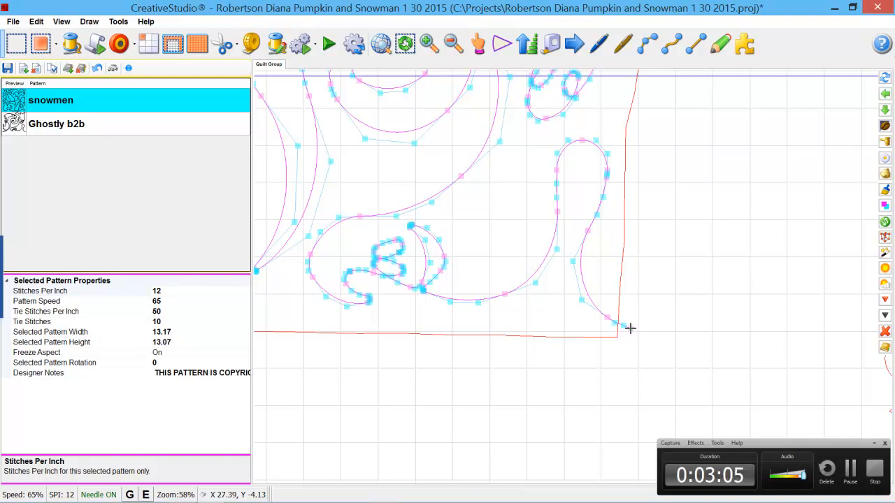
drag(607, 317, 593, 321)
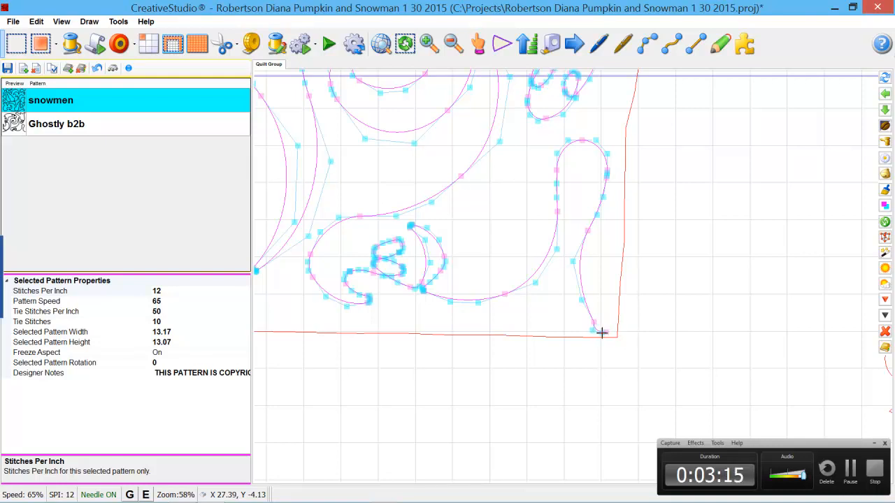
scroll(602, 333, up, 5)
scroll(602, 337, up, 3)
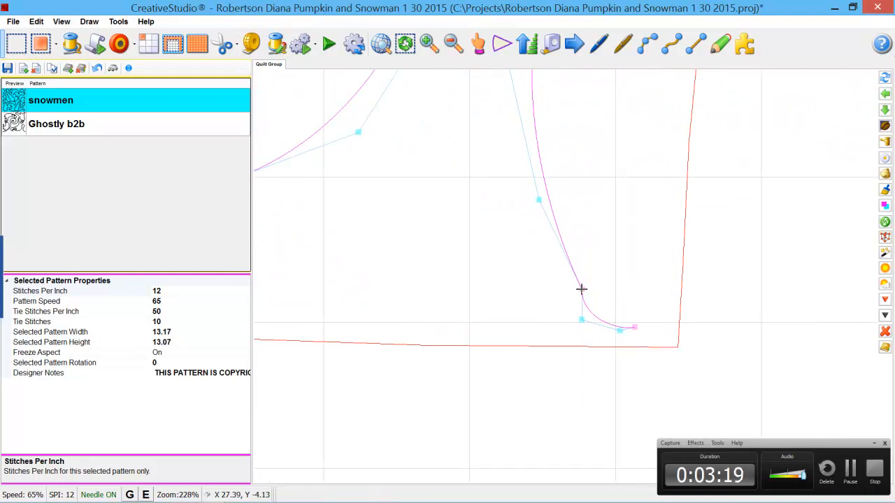
click(673, 324)
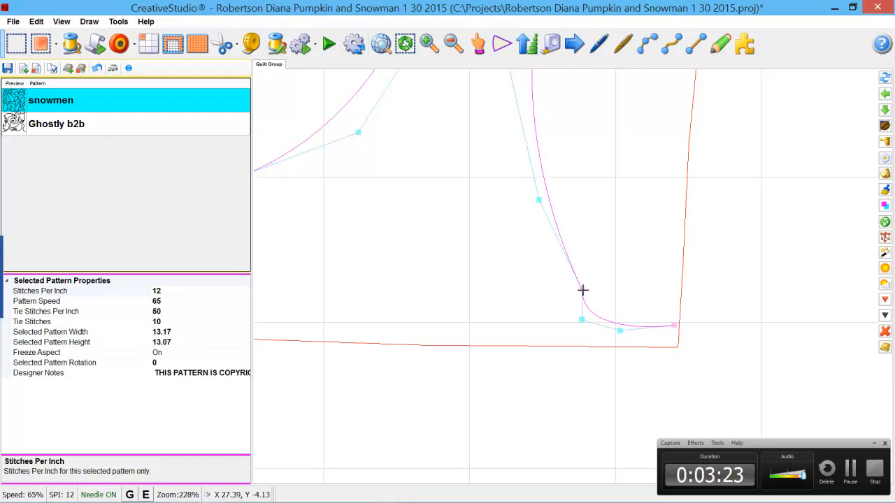
Step: Reshape the ghost pattern's tail beside the boundary by moving its lower curve handles and the node midway up the tail
drag(583, 320, 625, 334)
drag(612, 301, 593, 326)
scroll(632, 322, down, 5)
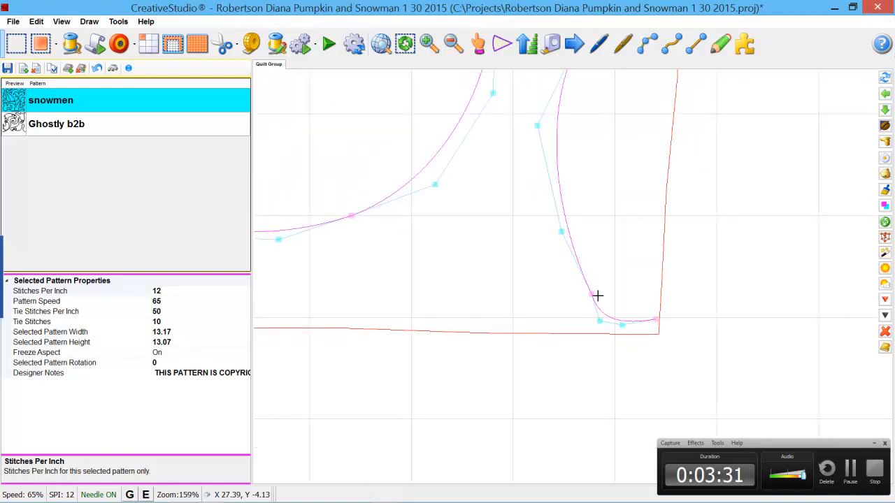
drag(568, 222, 604, 231)
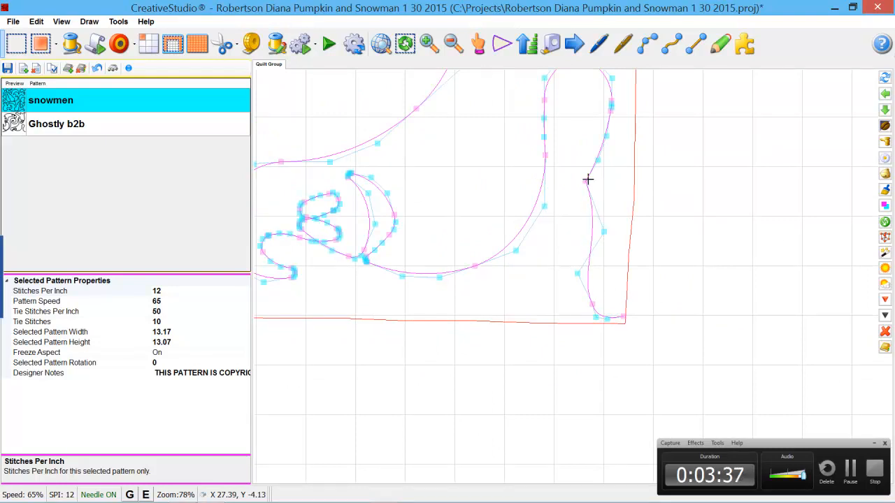
drag(585, 182, 602, 188)
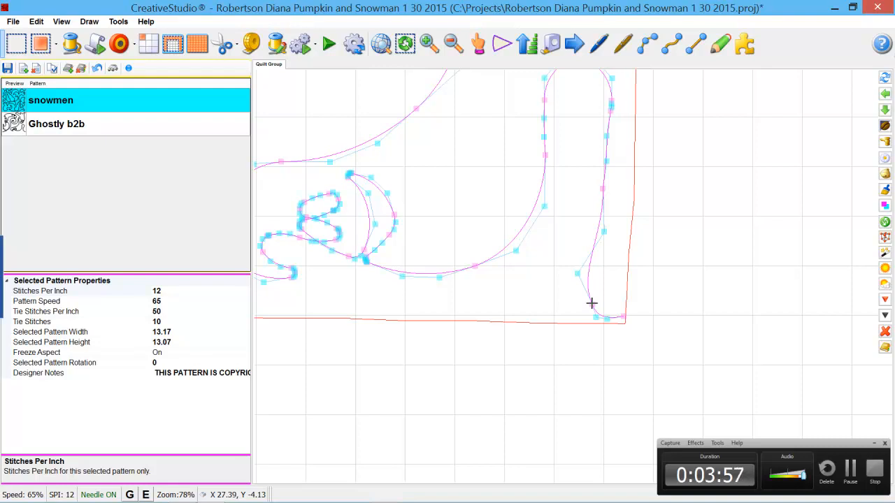
right_click(592, 304)
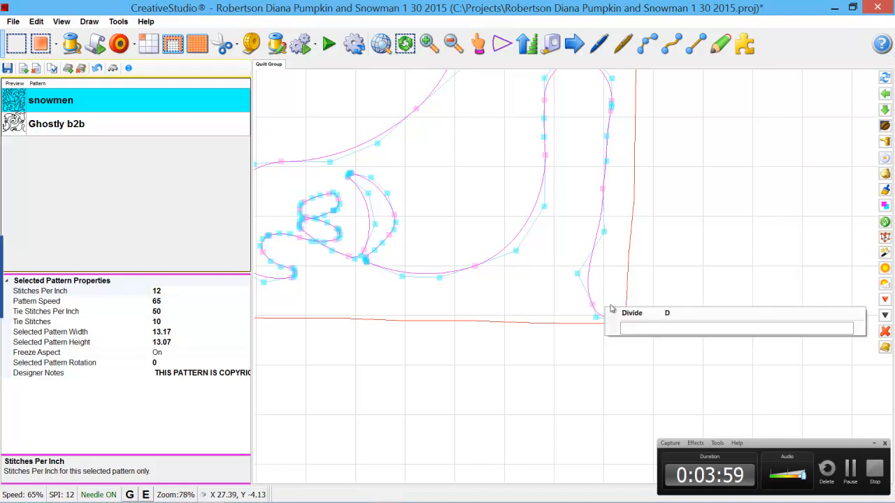
click(577, 380)
scroll(561, 358, down, 12)
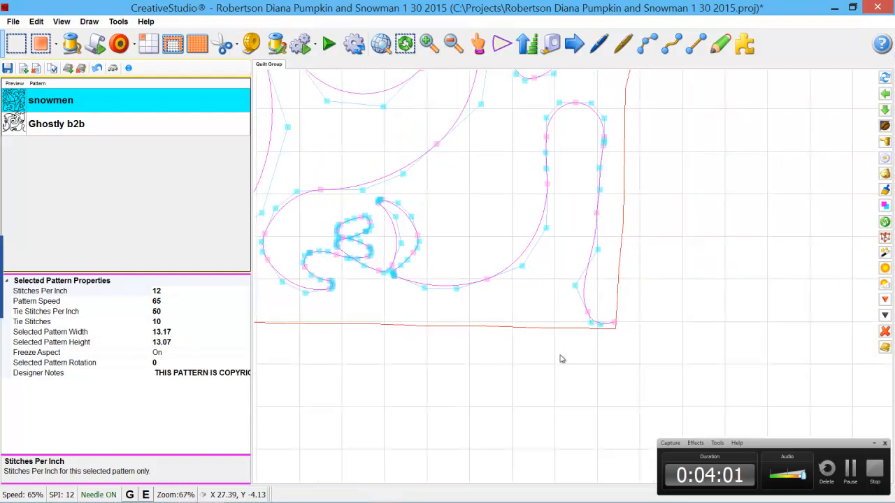
scroll(560, 354, down, 7)
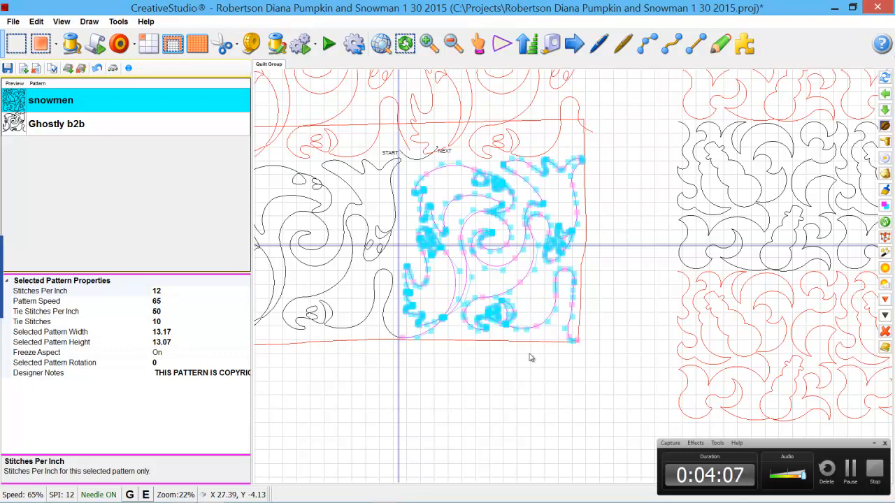
Step: Finish editing the last ghost pattern and show the nodes of the first ghost pattern in the bottom row
click(497, 387)
scroll(506, 384, down, 10)
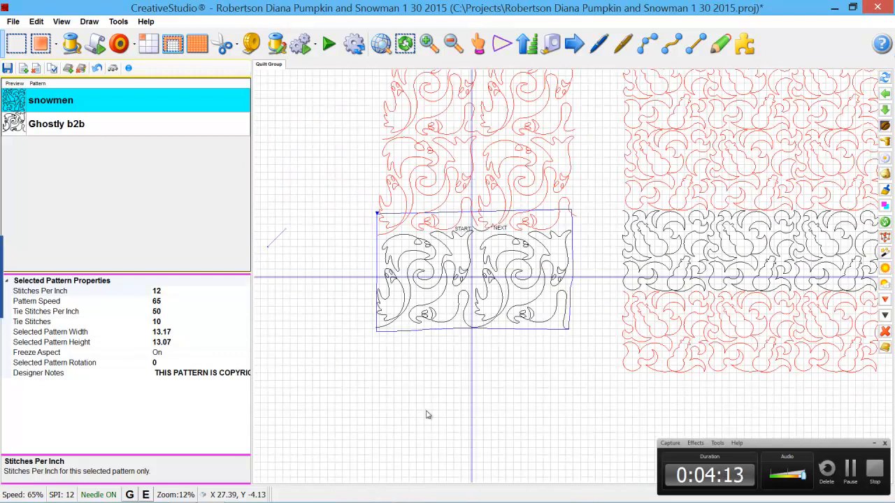
scroll(437, 395, up, 5)
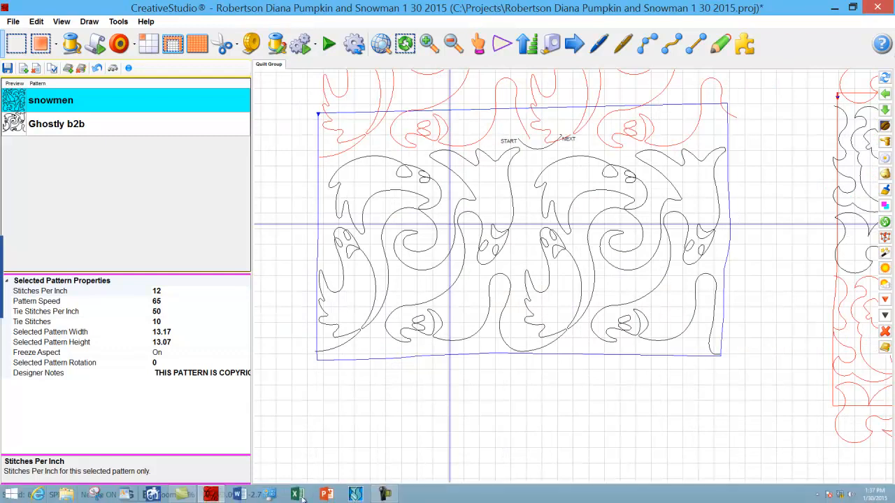
click(383, 495)
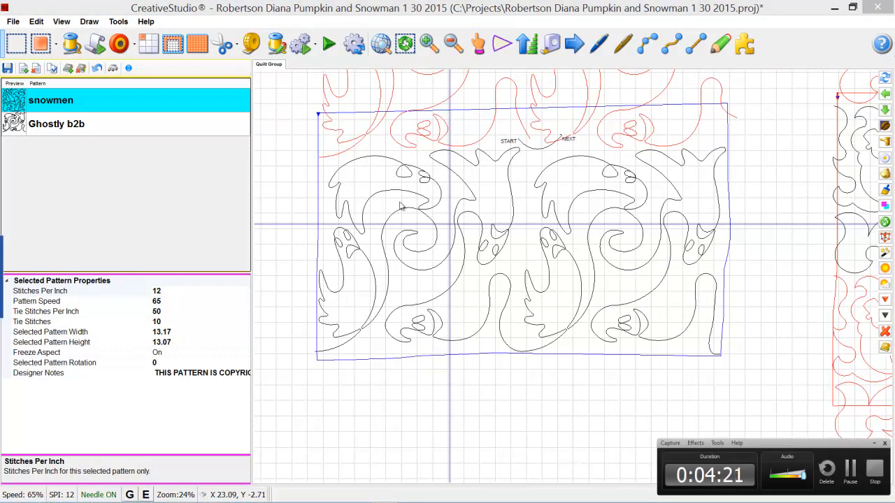
right_click(371, 181)
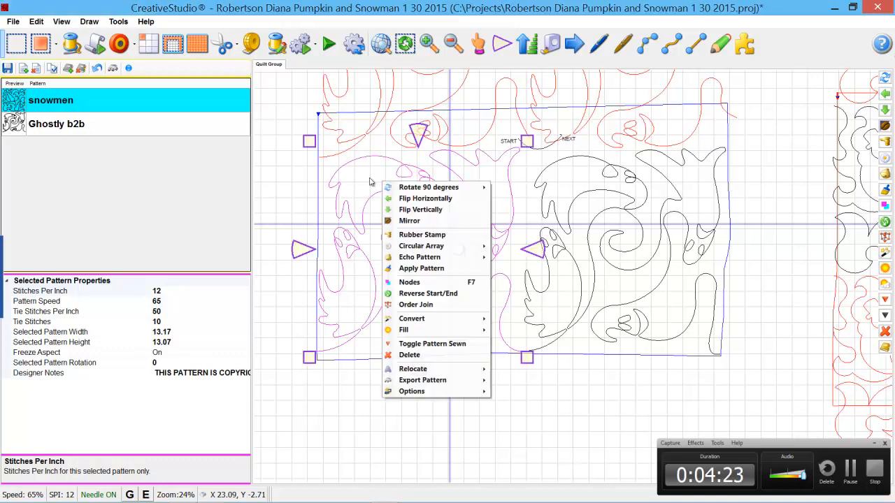
click(401, 283)
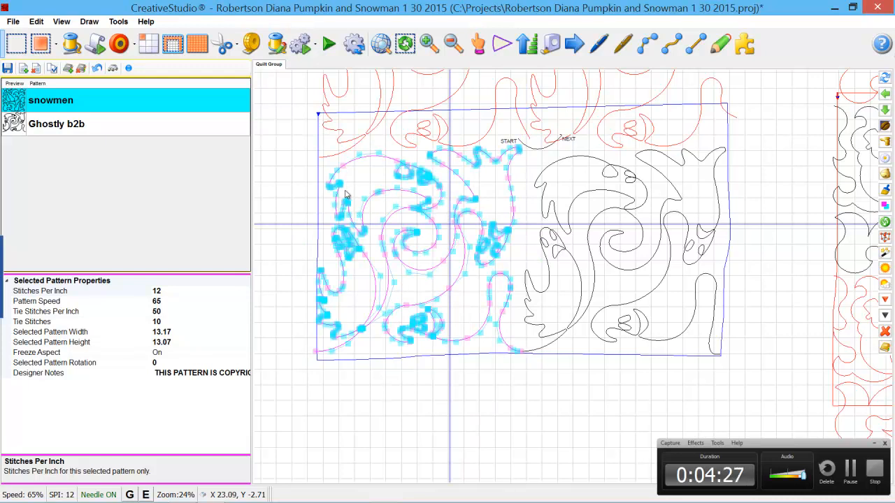
Step: Bulge the large ghost's forehead curve outward toward the left boundary by moving its upper node and curve handle
scroll(330, 173, up, 5)
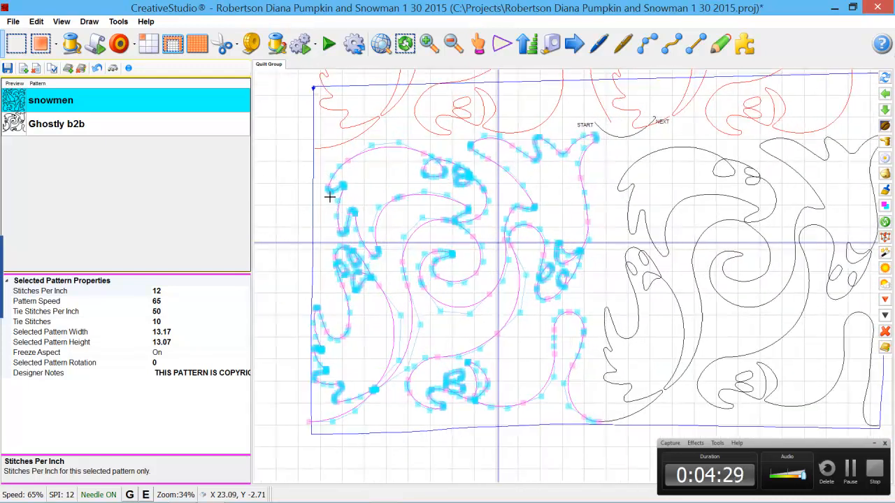
scroll(334, 215, up, 1)
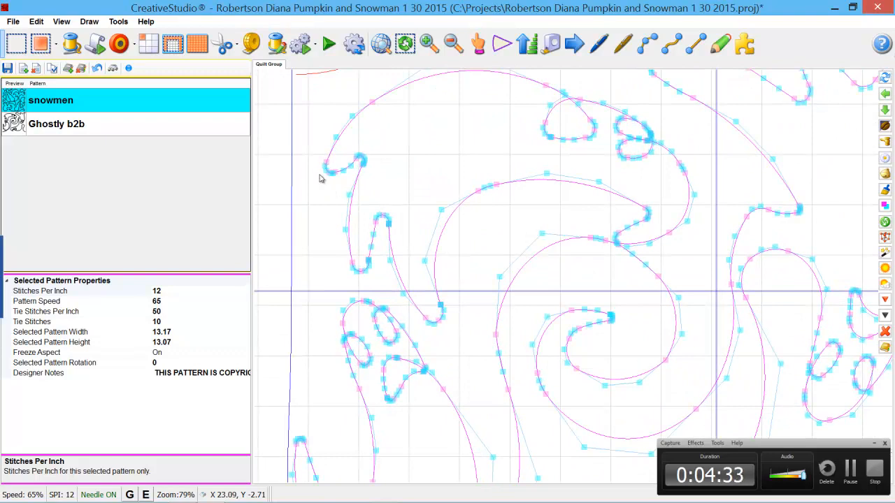
scroll(325, 189, up, 2)
scroll(330, 196, down, 4)
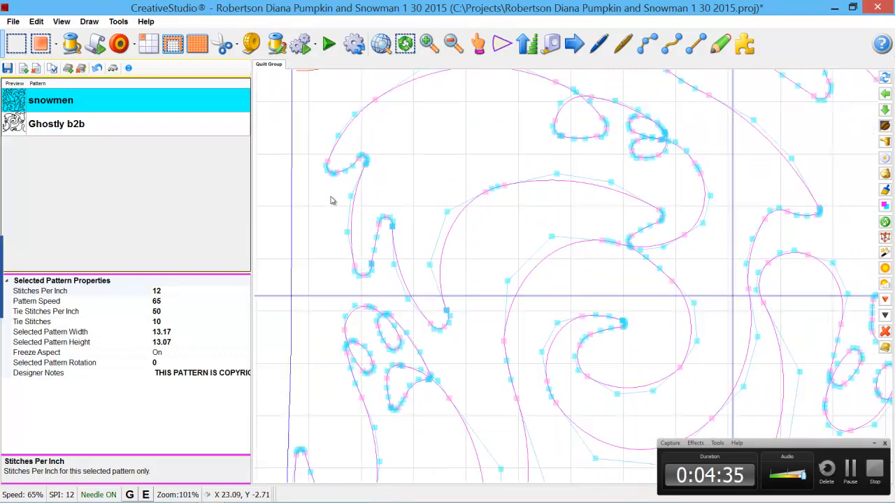
scroll(326, 213, down, 1)
drag(343, 148, 352, 129)
drag(333, 162, 319, 165)
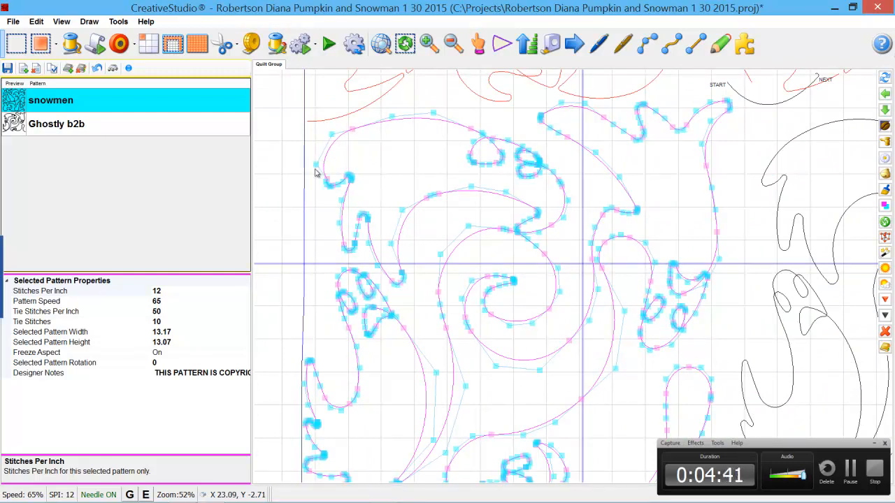
Step: Widen and smooth the pointed tip below the large ghost's forehead by moving its nodes and handles toward the boundary
scroll(319, 166, up, 2)
scroll(322, 186, up, 3)
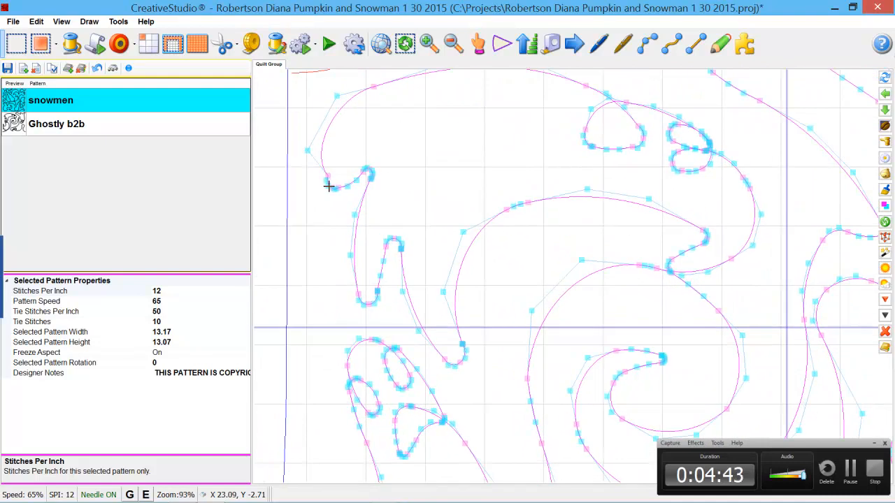
drag(327, 170, 312, 179)
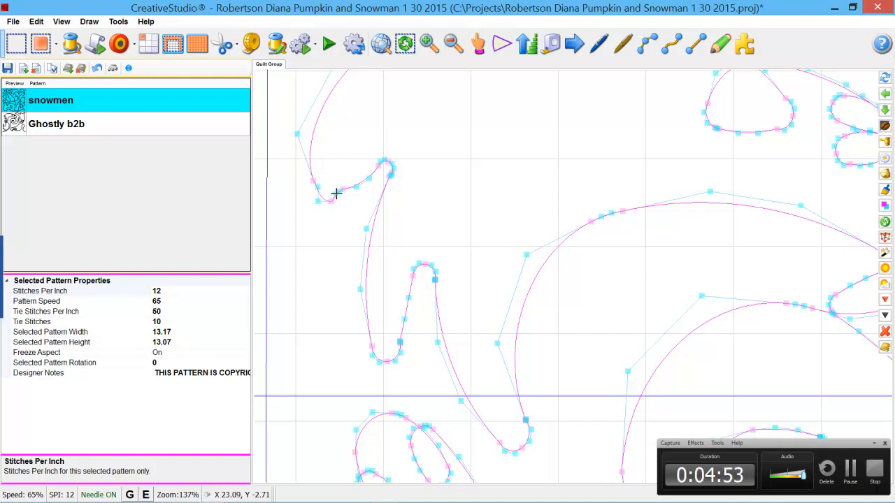
drag(340, 191, 350, 200)
scroll(343, 213, up, 3)
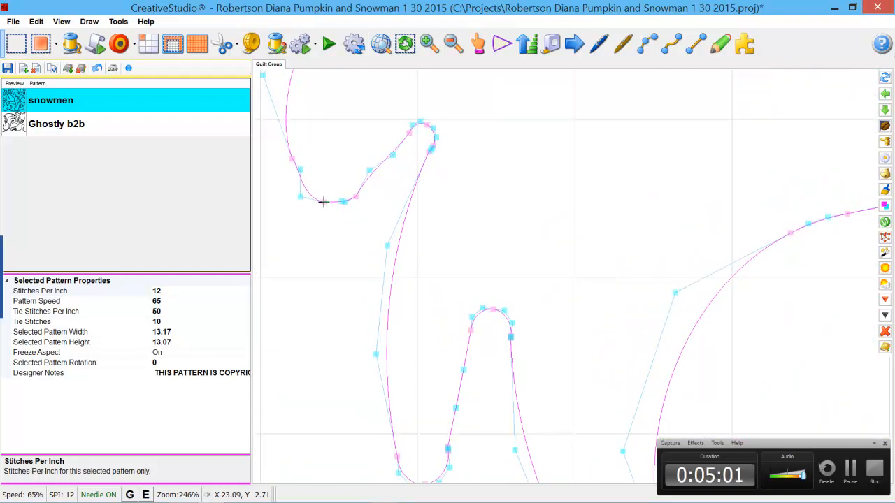
drag(369, 170, 376, 176)
Step: Raise the curve along the top of the large ghost's head by moving its nodes and handles upward
scroll(286, 170, down, 6)
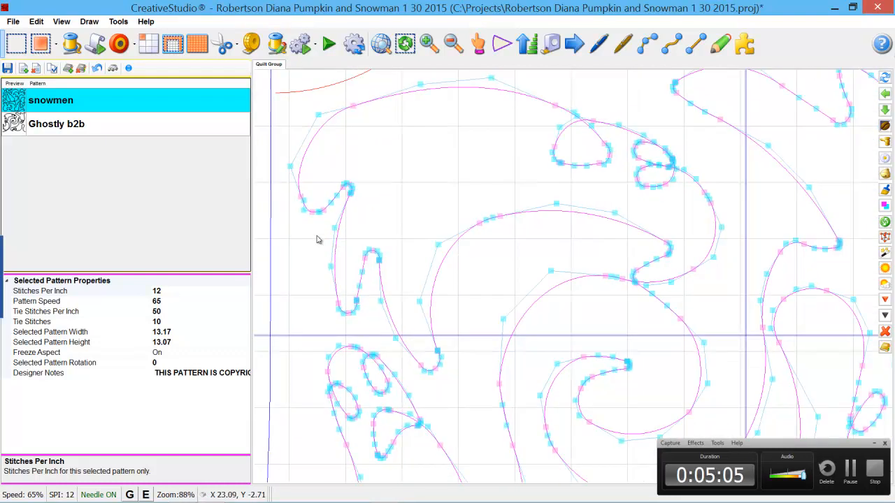
drag(318, 139, 345, 120)
drag(404, 113, 401, 104)
drag(463, 104, 462, 101)
drag(510, 130, 517, 118)
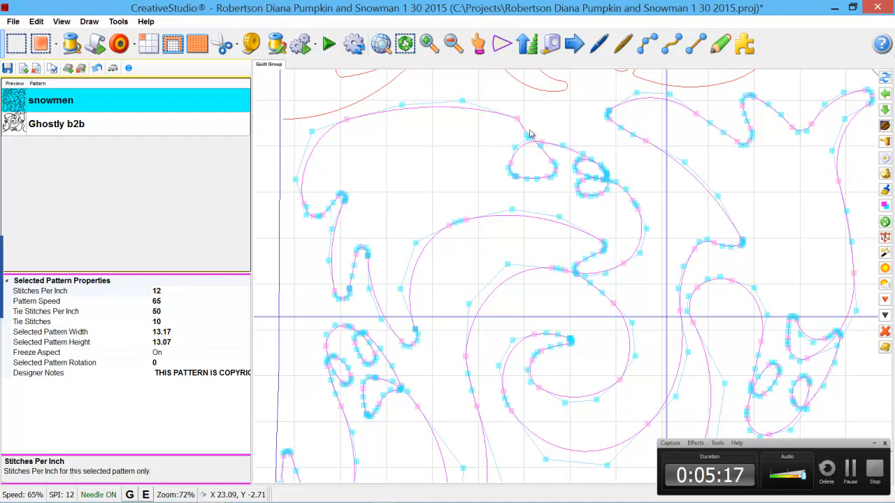
Step: Round the line running from the head curve into the large ghost's first eye by adjusting its handle and node
scroll(535, 149, up, 4)
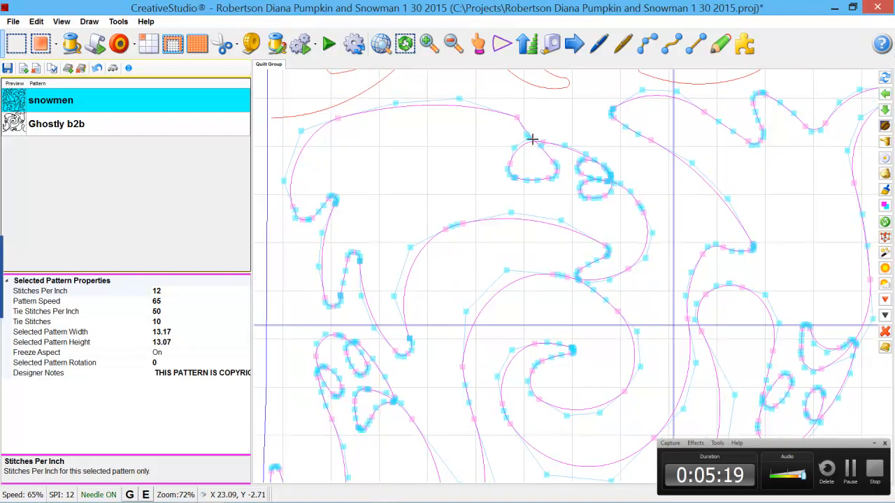
scroll(537, 167, up, 1)
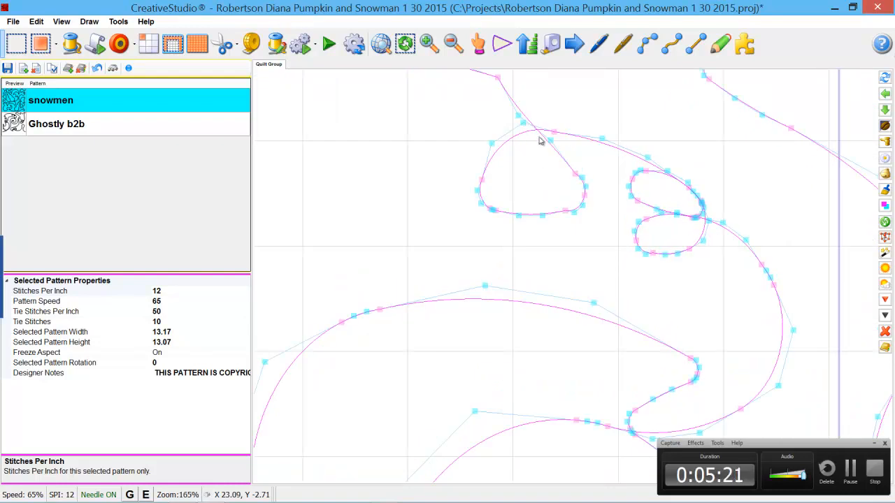
drag(550, 140, 573, 133)
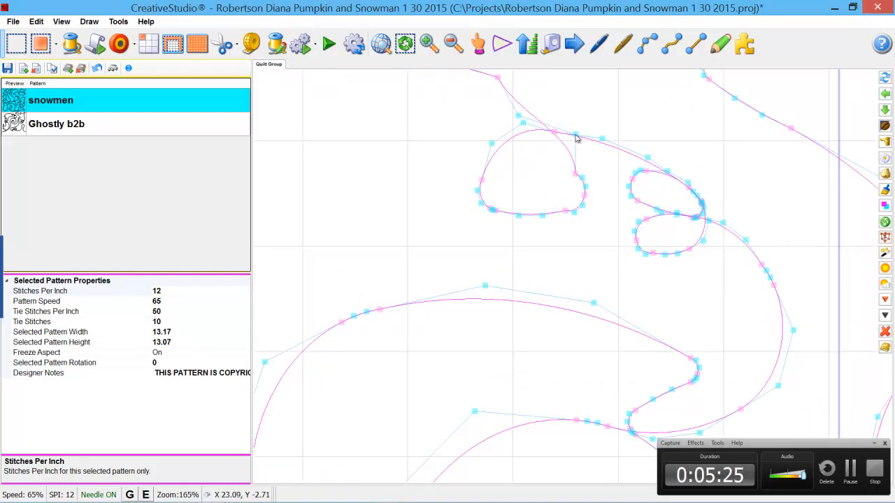
drag(580, 177, 581, 169)
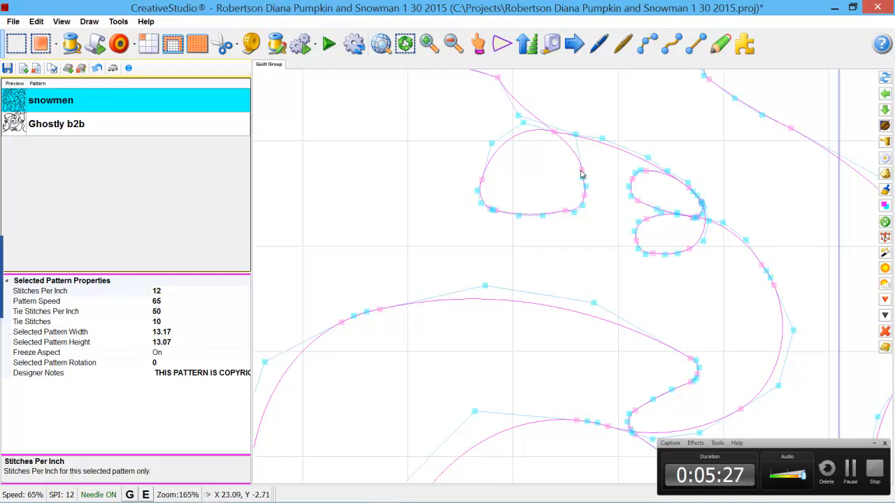
Step: Leave node editing, deselect the reshaped ghost pattern, and save the project
scroll(306, 168, down, 5)
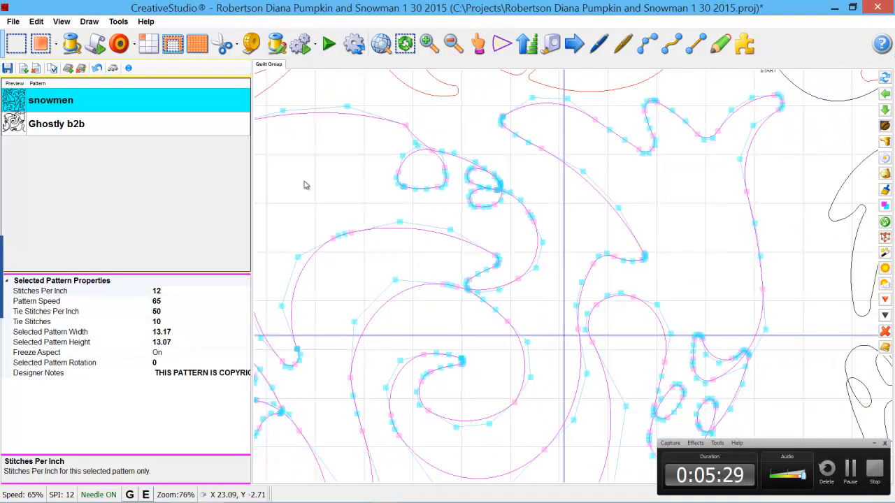
scroll(313, 188, down, 4)
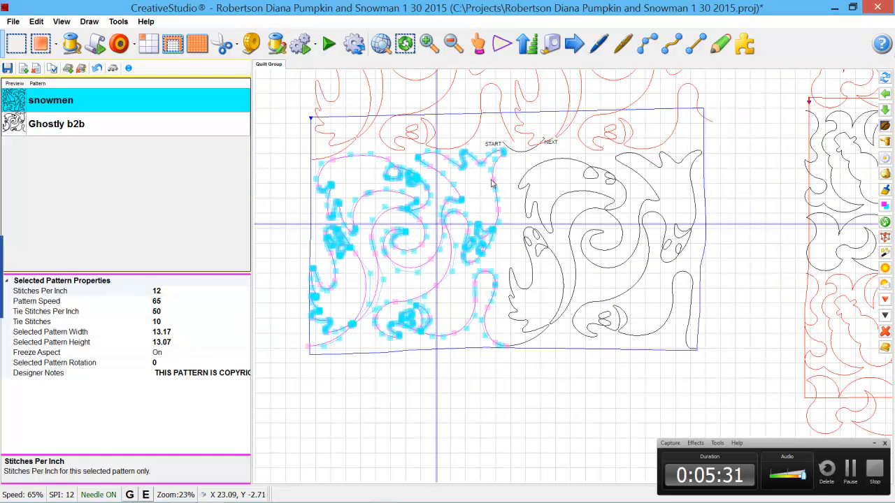
scroll(335, 203, up, 5)
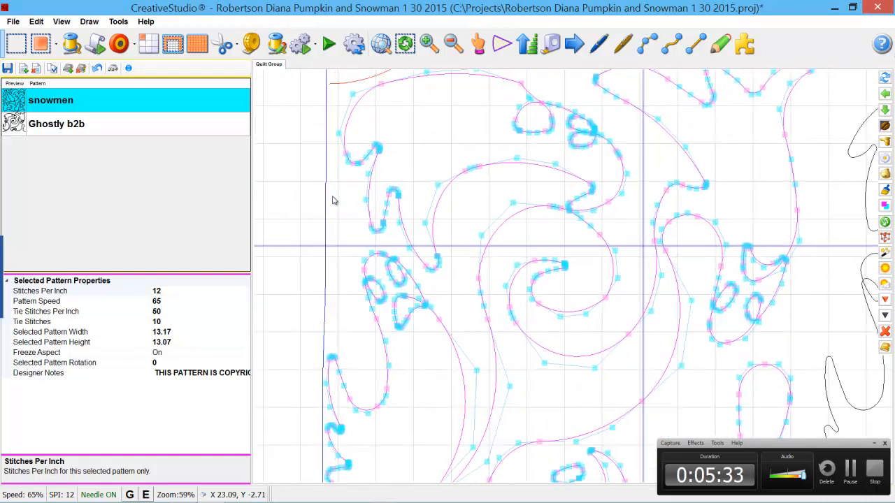
scroll(342, 200, up, 1)
click(344, 204)
scroll(289, 211, down, 5)
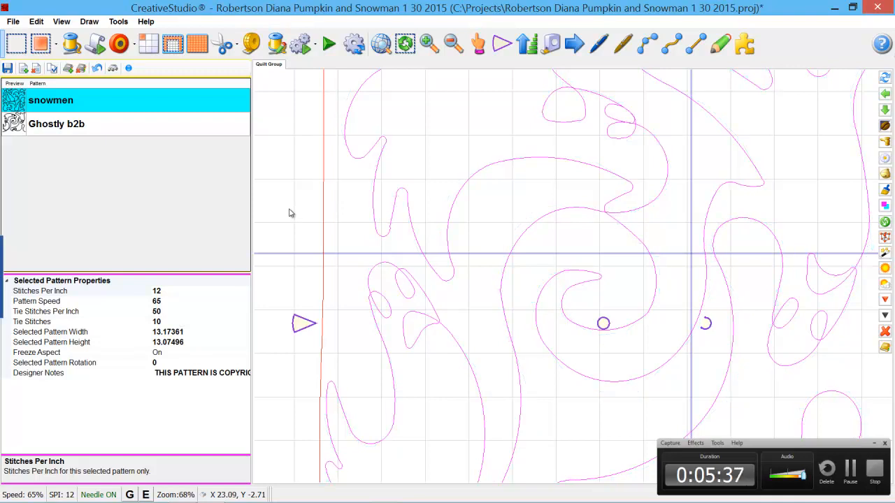
scroll(255, 205, down, 2)
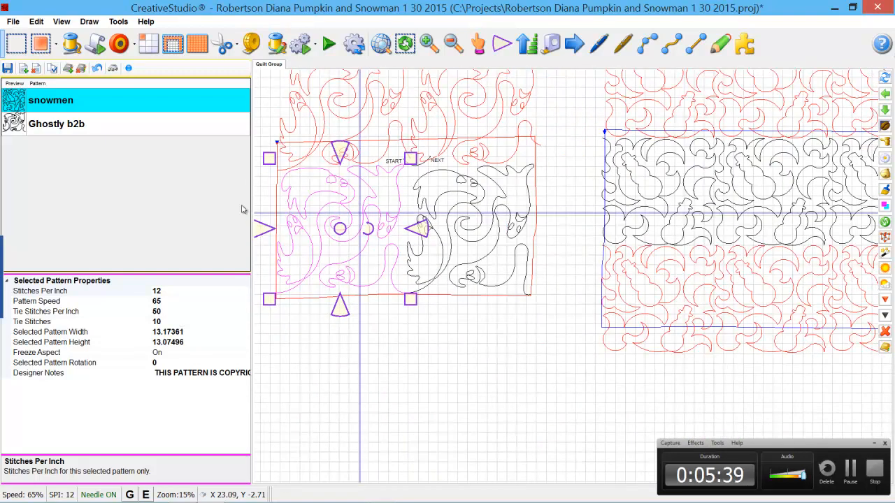
click(286, 320)
scroll(466, 323, down, 1)
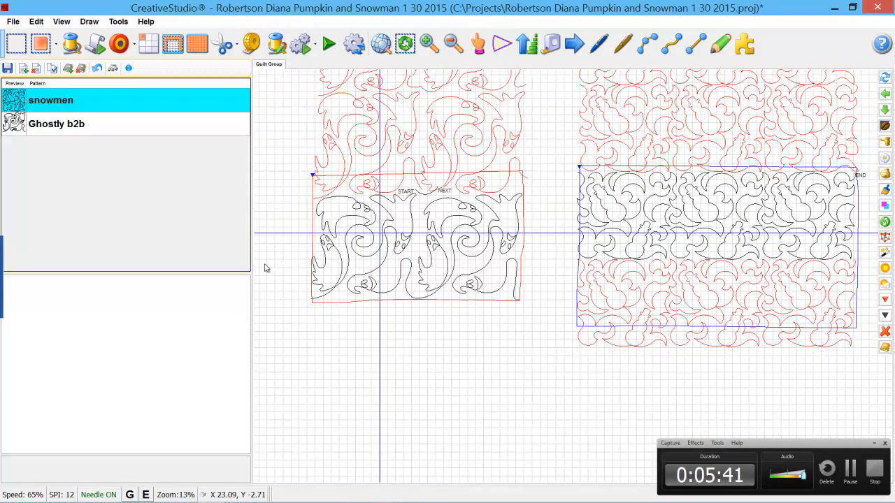
click(7, 68)
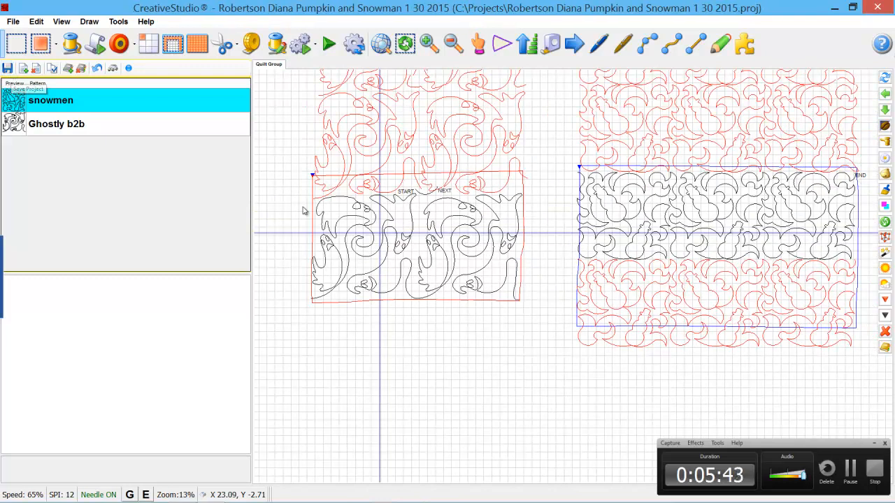
Step: Select the black pumpkin and snowman row and pull its left edge inside the boundary, to a width of about 34.3
scroll(308, 205, down, 1)
scroll(635, 230, up, 1)
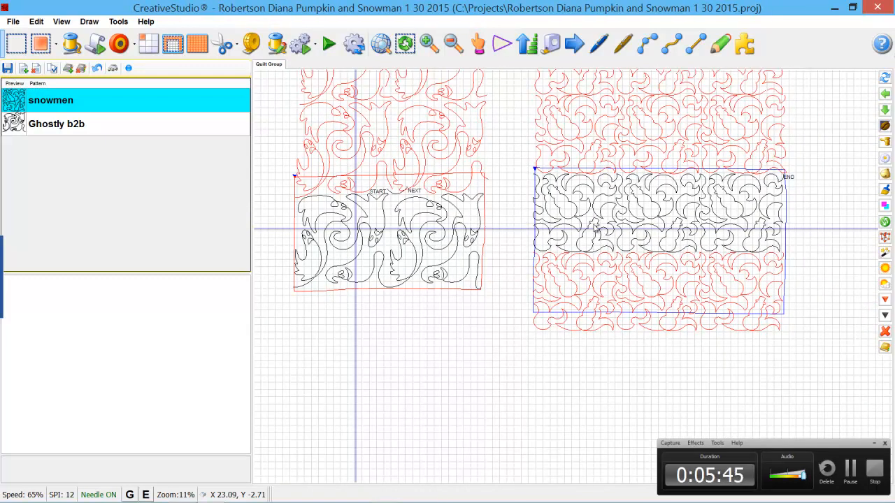
scroll(567, 219, down, 2)
drag(528, 162, 779, 267)
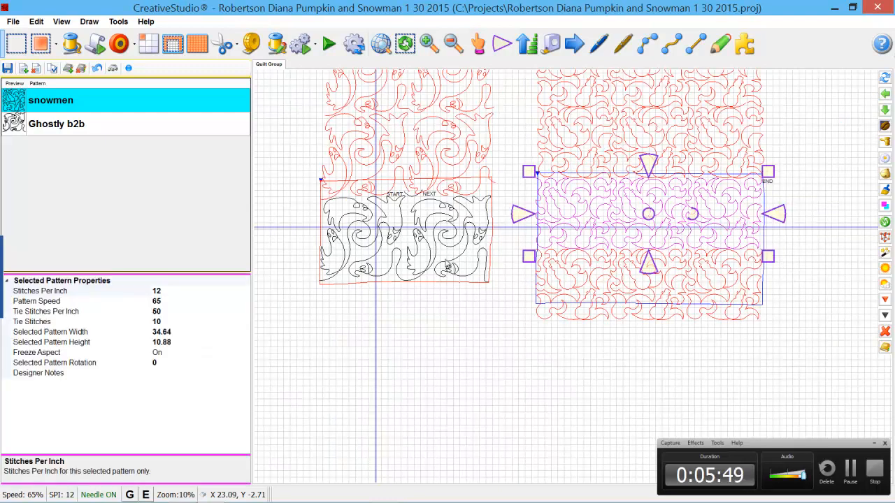
scroll(514, 231, up, 2)
scroll(513, 231, up, 2)
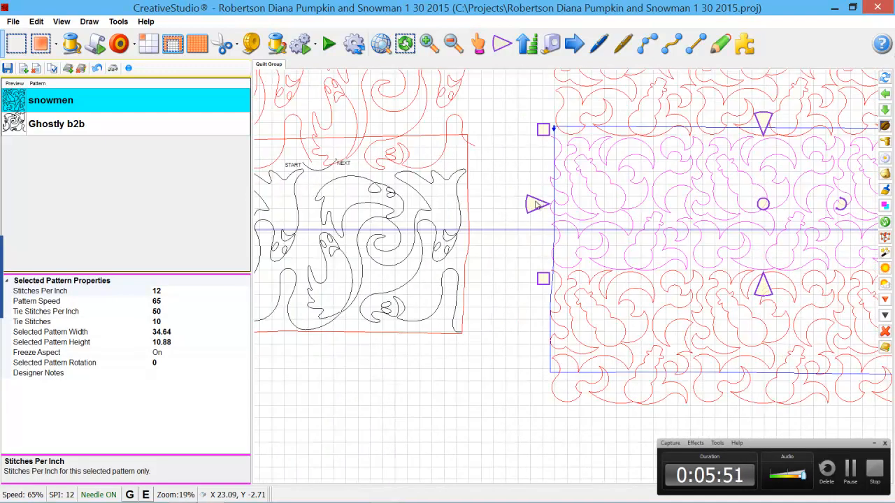
drag(539, 204, 542, 204)
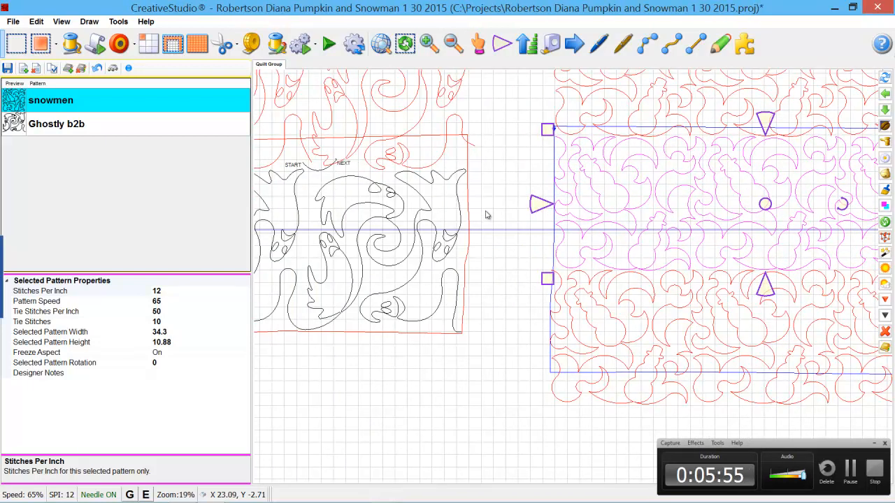
Step: Stretch the pumpkin and snowman row's right edge out to the boundary, to a width of about 34.73
scroll(485, 211, down, 1)
scroll(474, 208, down, 1)
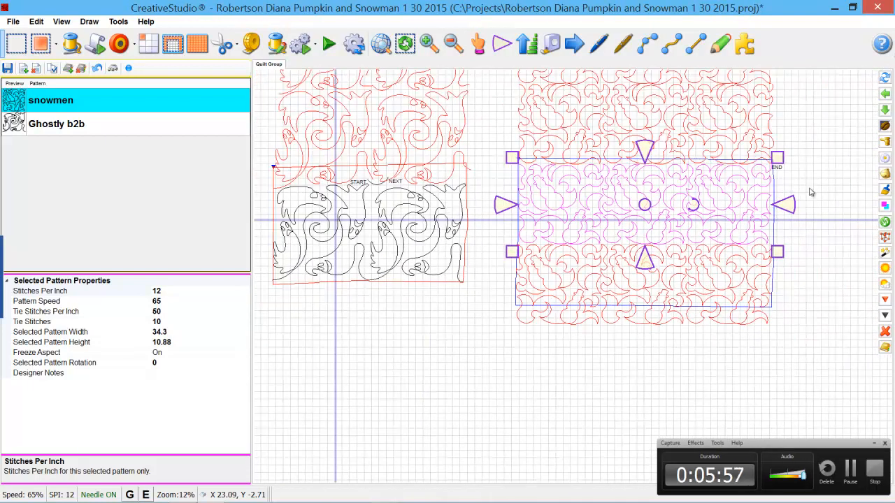
scroll(776, 206, up, 4)
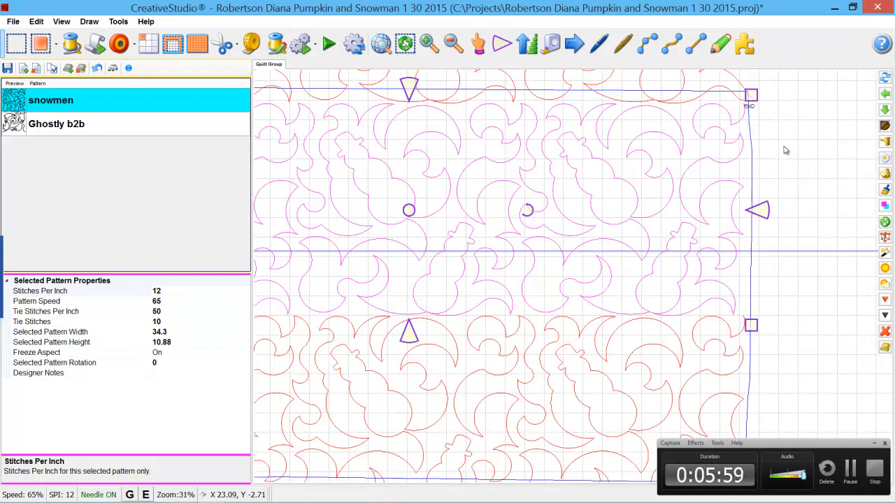
drag(760, 212, 765, 212)
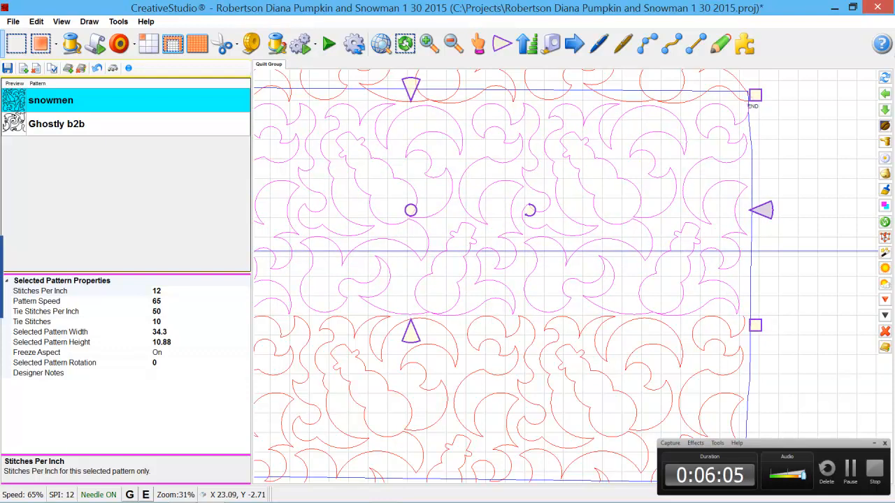
drag(762, 210, 766, 210)
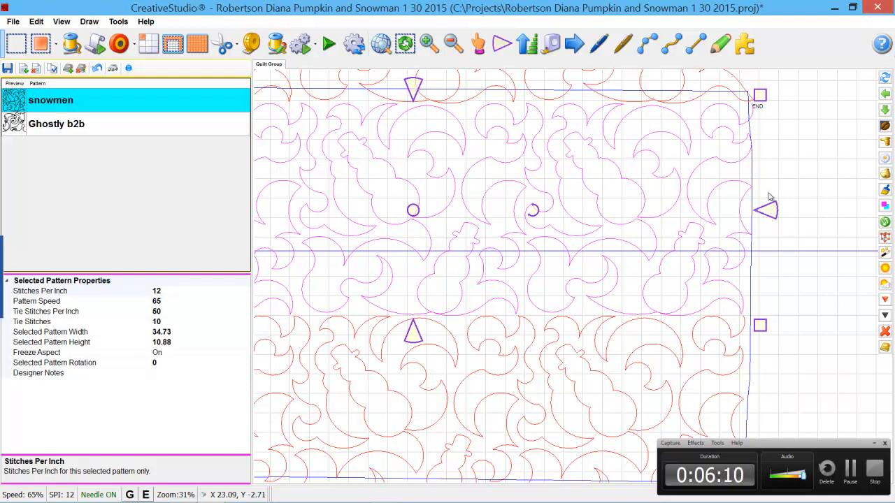
Step: Open the rightmost pumpkin and snowman block for node editing and pull its end point and adjoining curve inside the right boundary
click(826, 194)
right_click(741, 119)
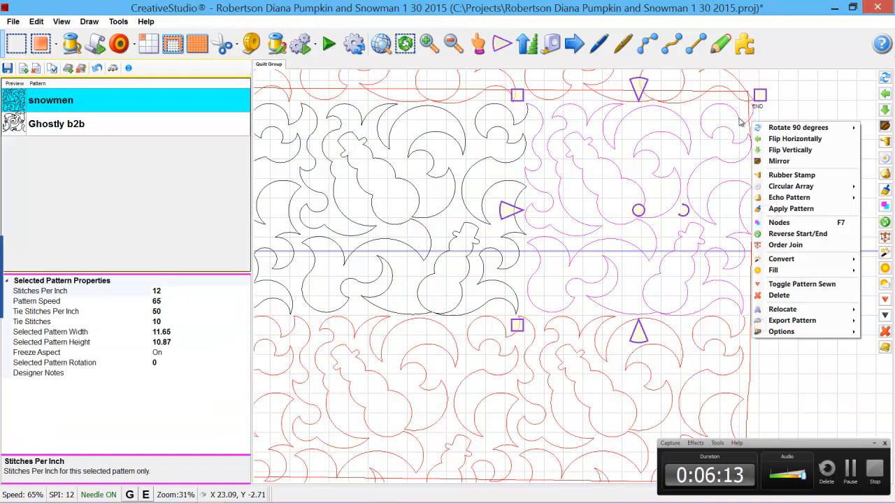
click(778, 224)
scroll(750, 114, up, 1)
scroll(750, 114, up, 12)
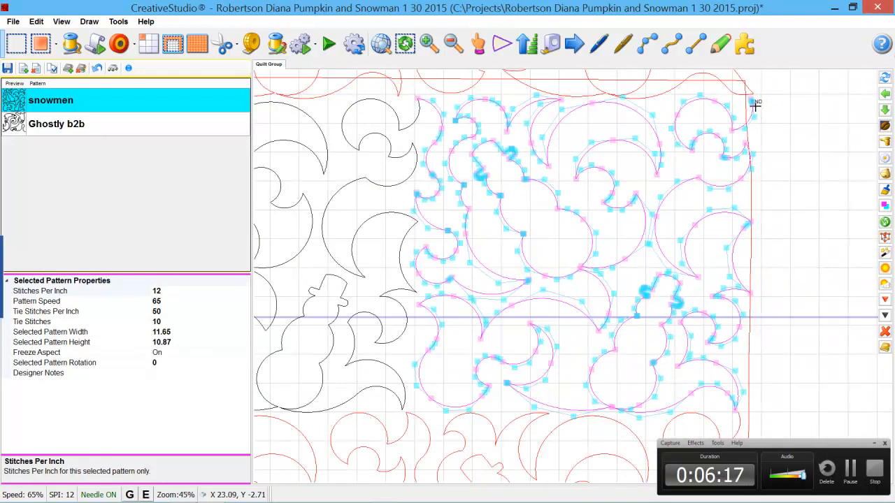
scroll(748, 94, up, 2)
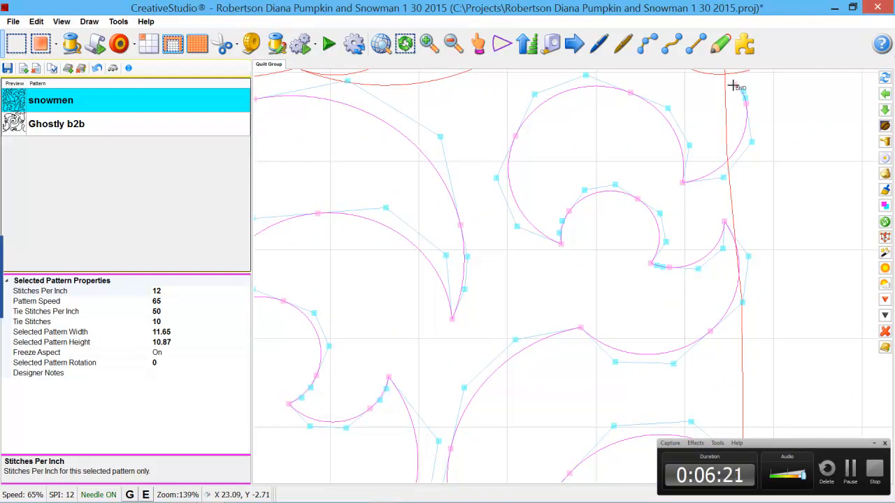
mouse_move(722, 84)
mouse_down()
mouse_move(719, 107)
mouse_move(730, 86)
mouse_up()
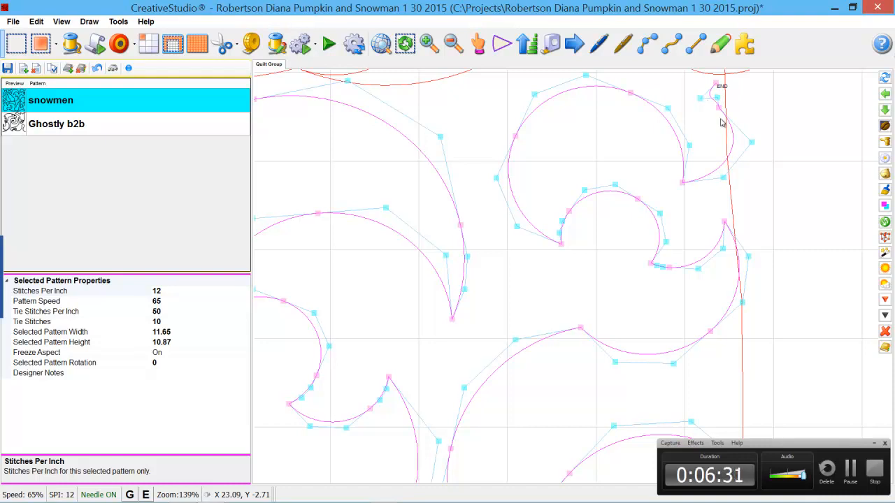
drag(750, 141, 727, 135)
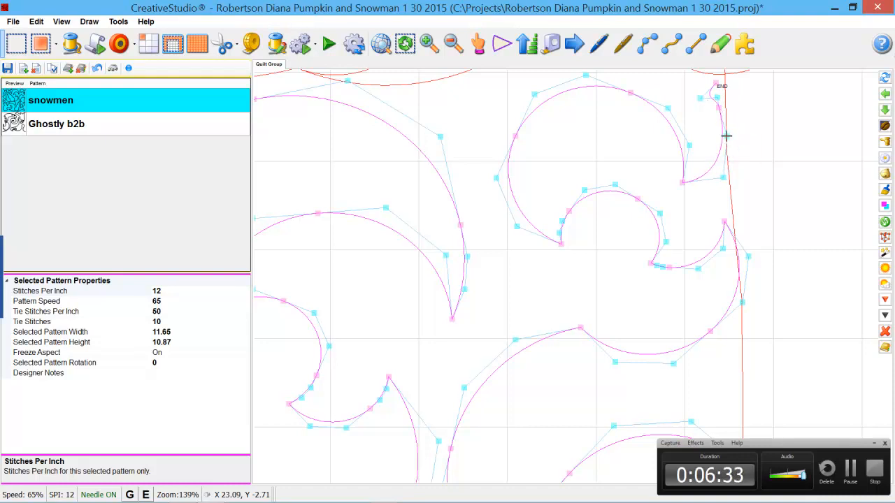
drag(718, 108, 713, 110)
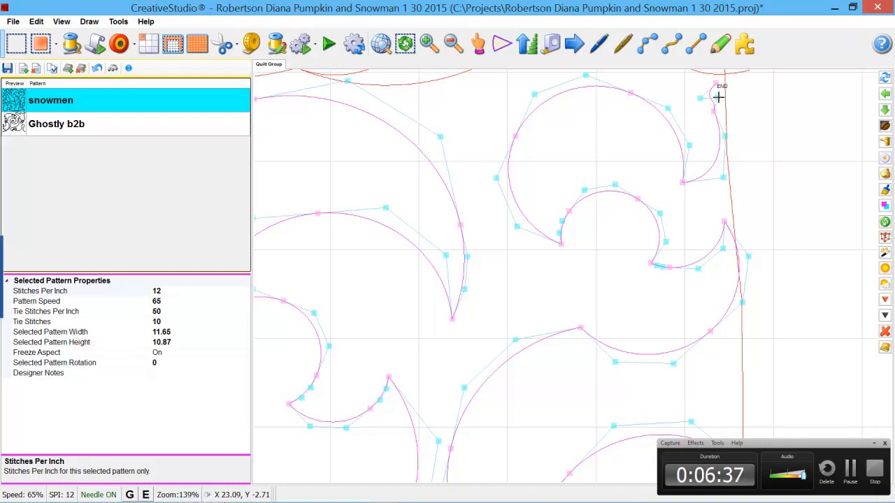
Step: Shift the pattern's end point slightly back toward the boundary and bow the bottom of the end curve outward with its handle
scroll(718, 98, up, 3)
drag(714, 82, 722, 79)
scroll(765, 135, down, 2)
drag(735, 204, 747, 241)
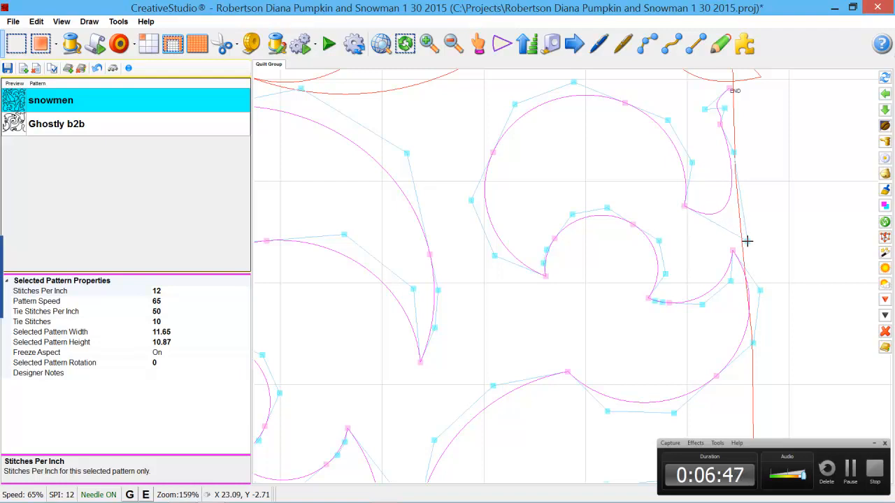
scroll(727, 112, up, 3)
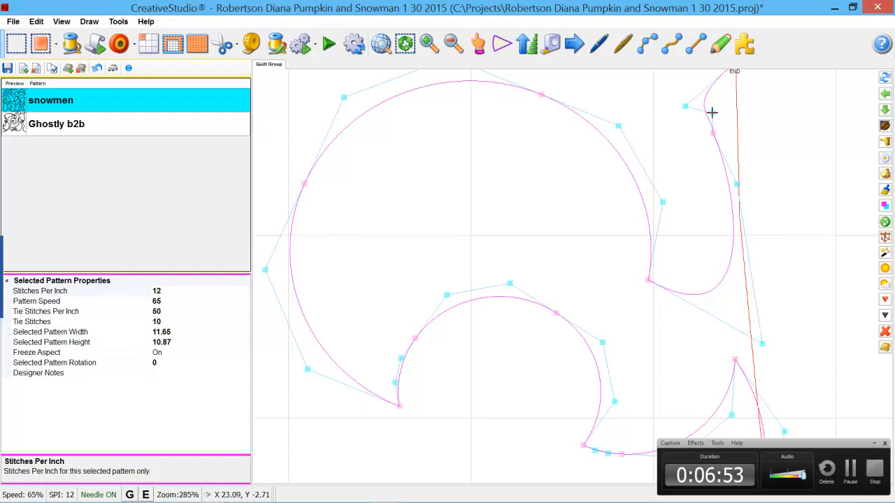
scroll(767, 130, down, 5)
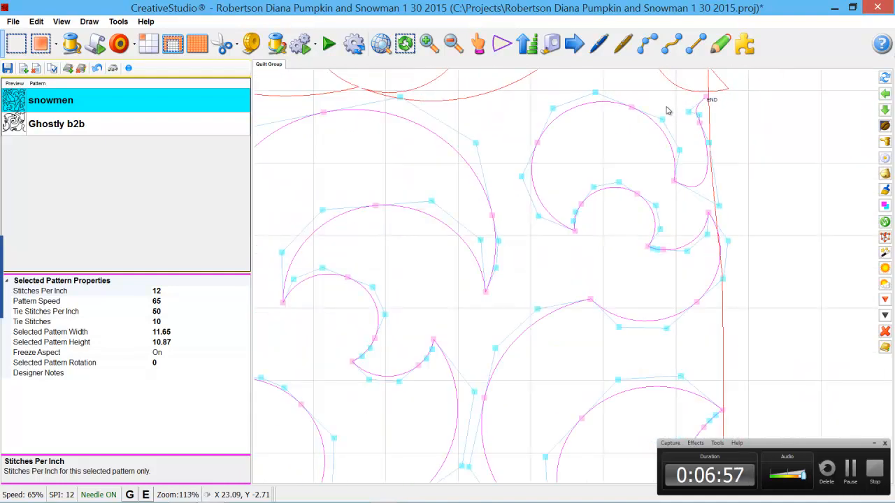
scroll(667, 110, down, 1)
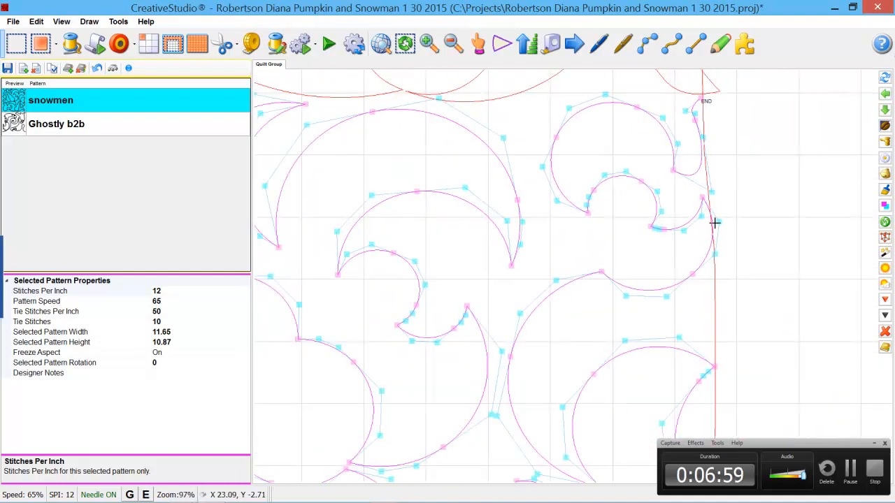
Step: Pull the bulging side of the curl just below the end curve inside the right boundary by moving its upper handle
scroll(715, 222, up, 4)
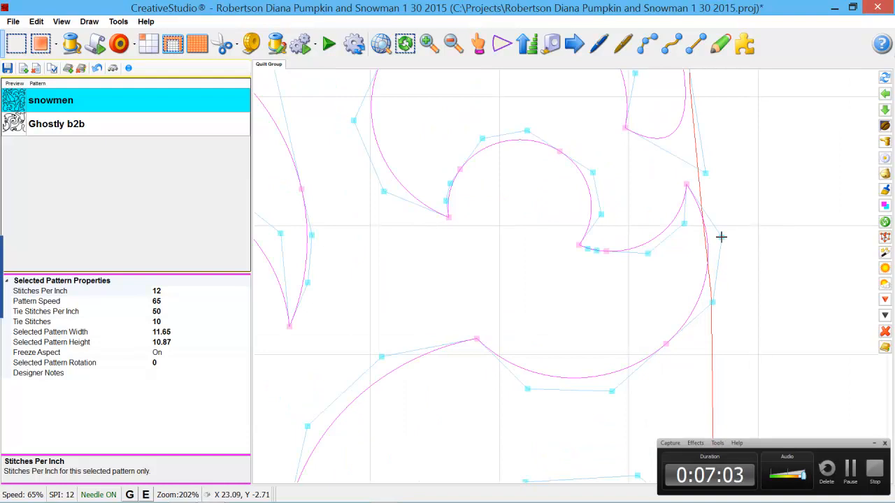
drag(720, 237, 710, 241)
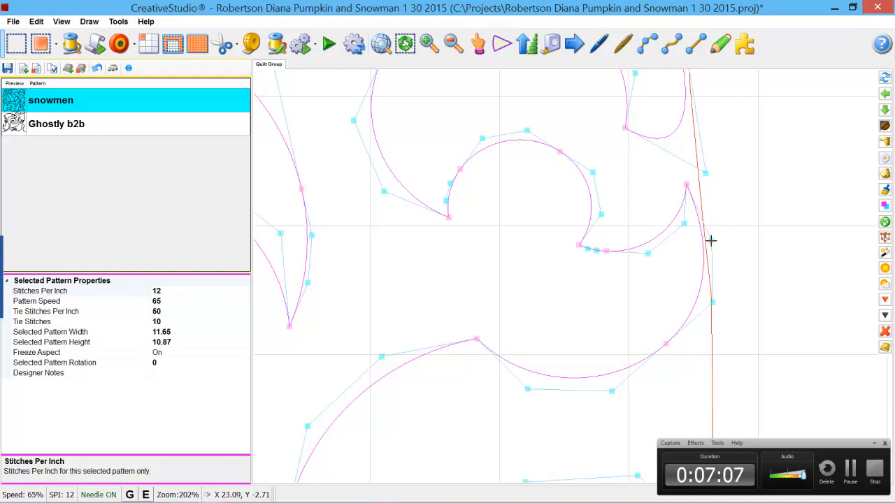
scroll(710, 241, down, 5)
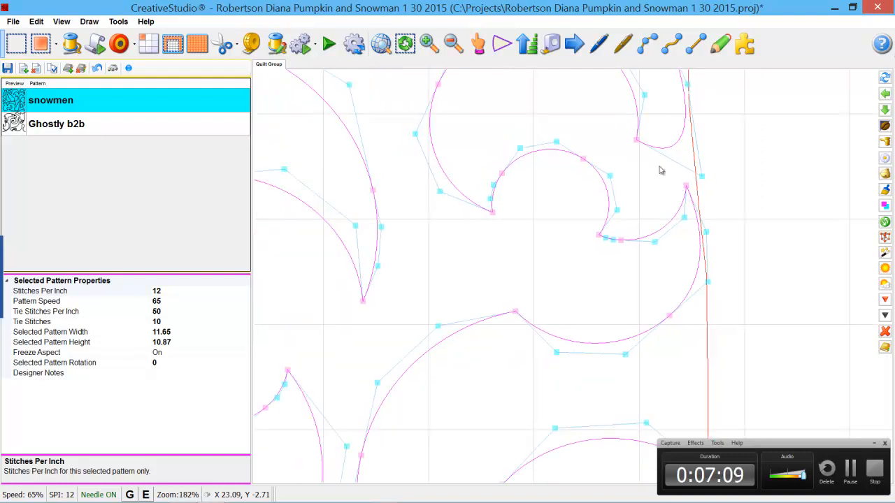
Step: Move the crescent moon's upper tip inside the right boundary and adjust the neighbouring node on its inner curve
scroll(735, 394, up, 3)
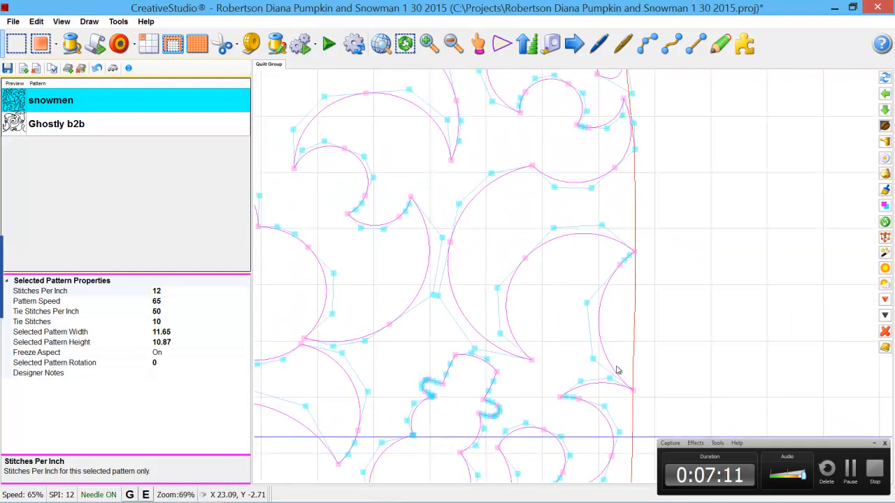
scroll(635, 247, up, 5)
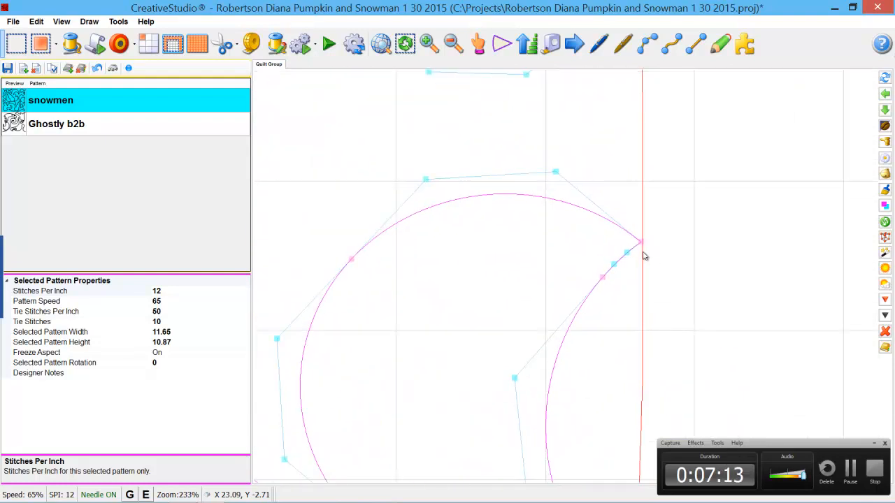
drag(641, 240, 615, 250)
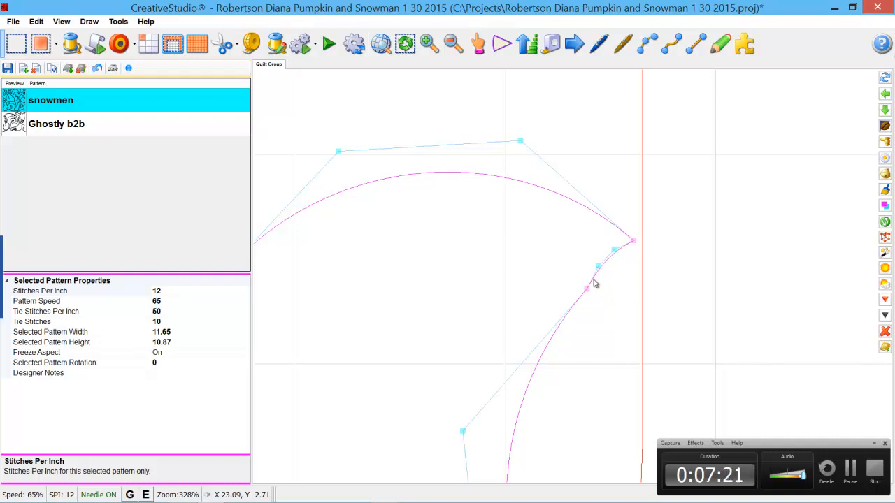
drag(585, 289, 581, 282)
scroll(580, 282, down, 6)
scroll(516, 239, down, 3)
Step: Widen the curl beside the snowman toward the right boundary by moving its outer node and reshaping its handles
scroll(552, 346, up, 3)
scroll(539, 336, up, 4)
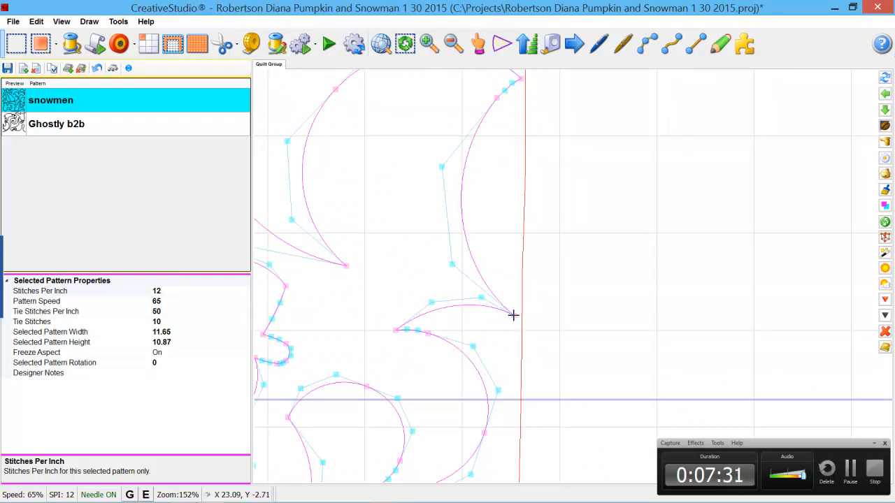
scroll(477, 374, up, 1)
drag(497, 396, 517, 391)
drag(474, 346, 488, 334)
drag(485, 435, 512, 438)
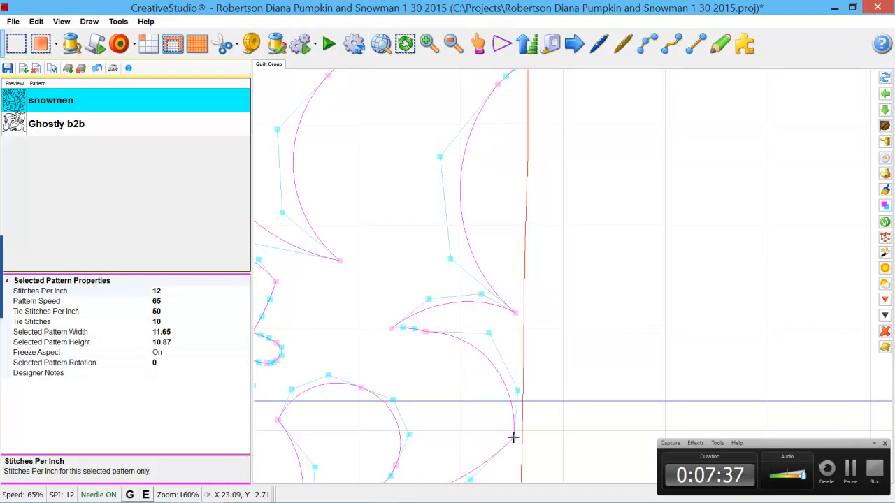
scroll(458, 280, down, 10)
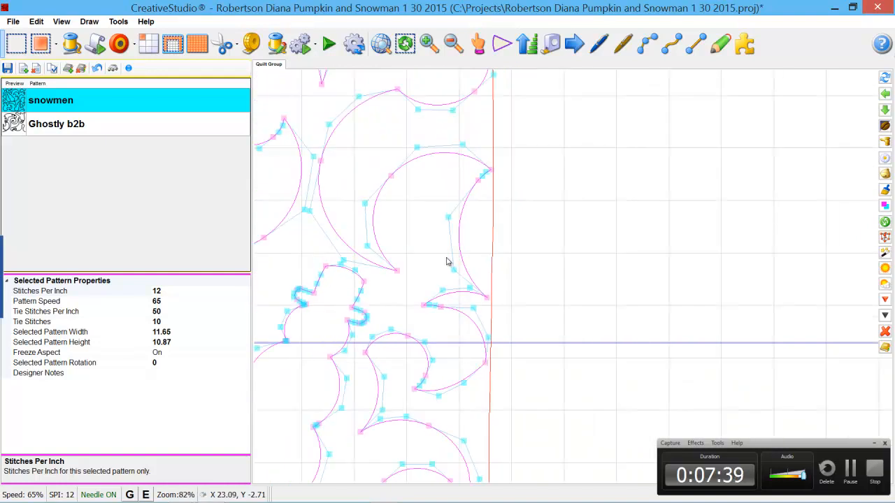
scroll(447, 262, down, 1)
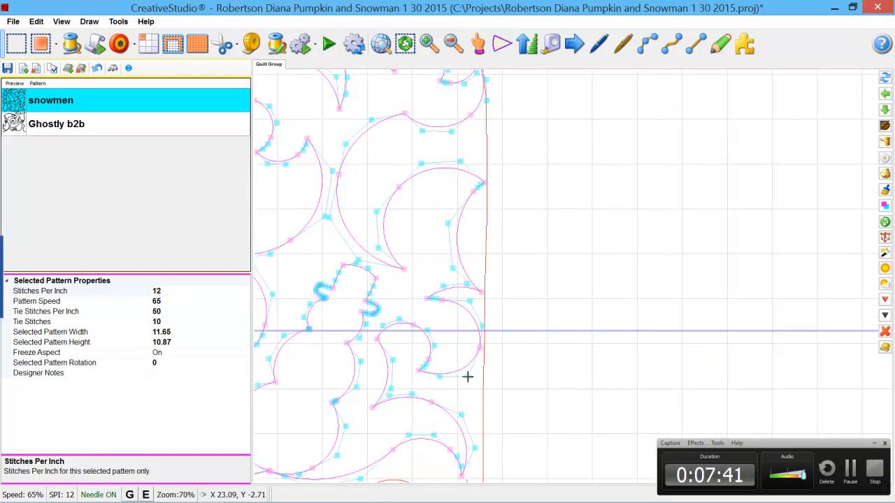
scroll(441, 381, up, 2)
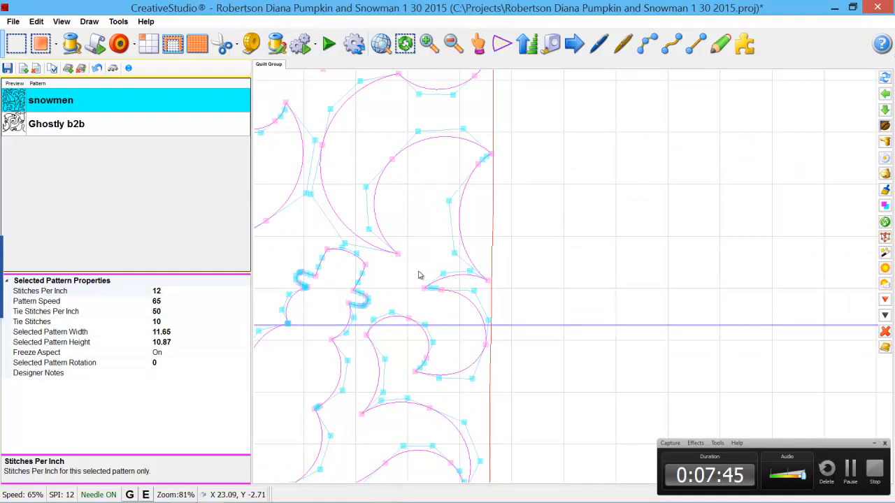
Step: Widen the block's lowest curl toward the right boundary and smooth its upper curve by moving its node and handles
scroll(430, 291, down, 4)
scroll(473, 329, down, 3)
scroll(488, 344, up, 5)
scroll(461, 378, up, 2)
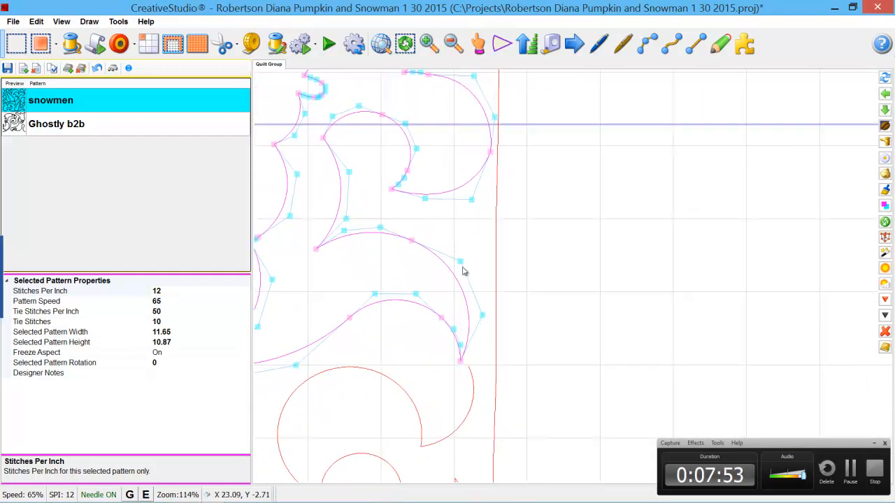
drag(461, 261, 482, 258)
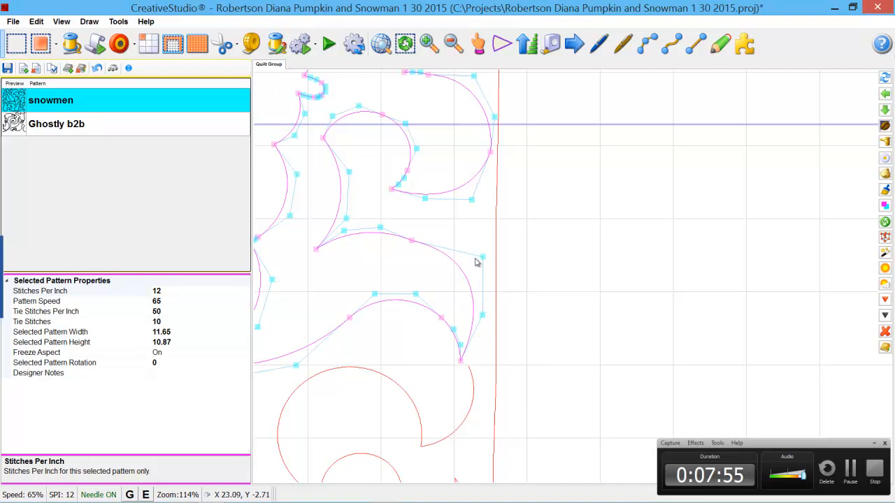
drag(414, 240, 429, 229)
drag(482, 315, 494, 321)
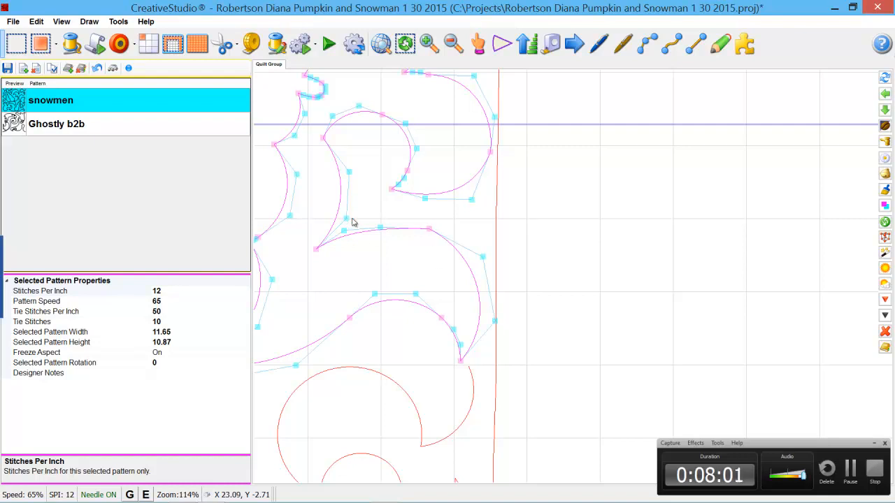
drag(380, 227, 385, 213)
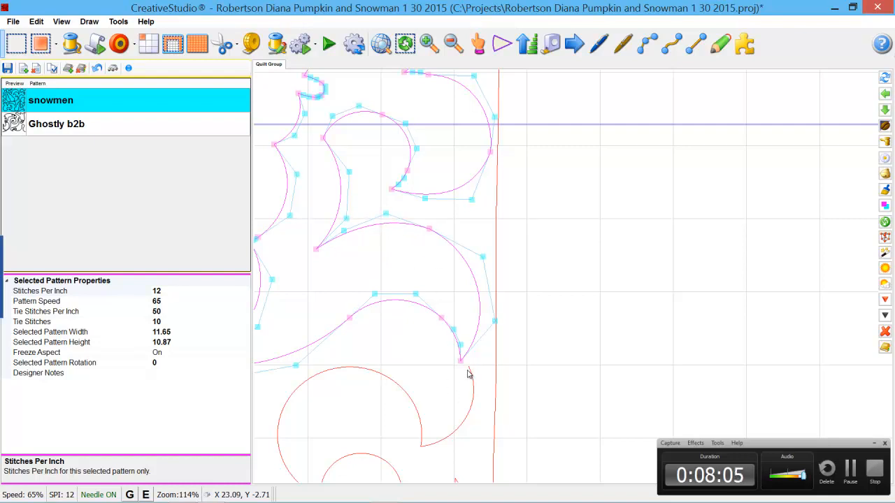
drag(493, 321, 502, 323)
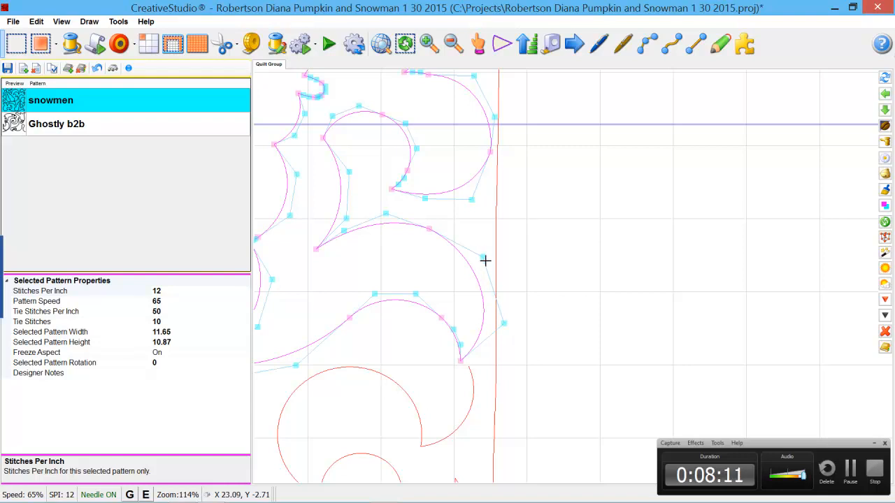
Step: Leave node editing on the rightmost pumpkin and snowman block and save the project
scroll(488, 275, down, 6)
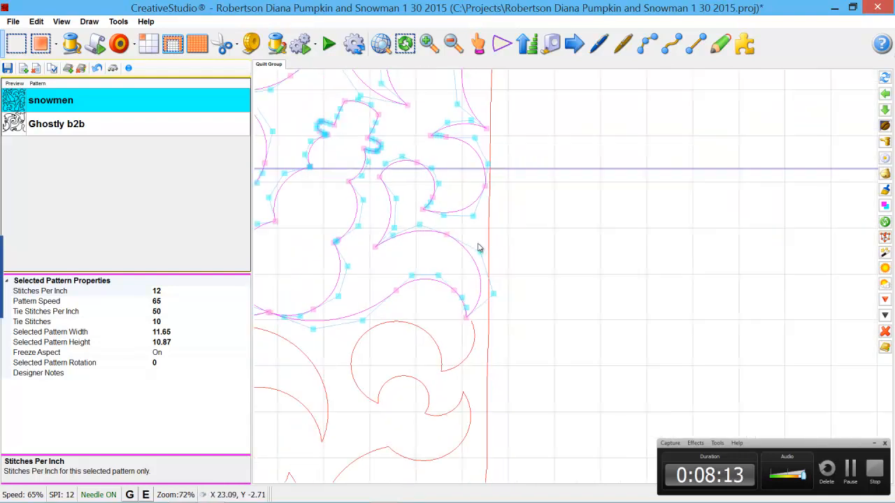
scroll(465, 282, down, 5)
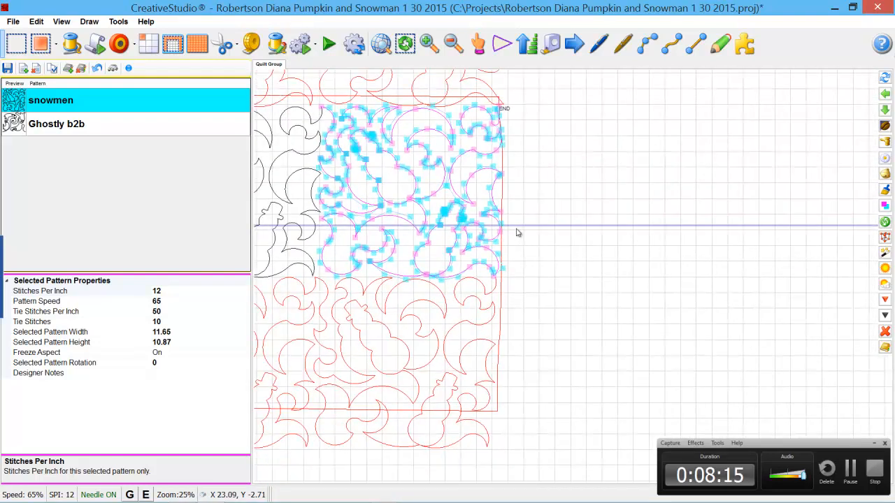
click(577, 271)
scroll(567, 235, down, 2)
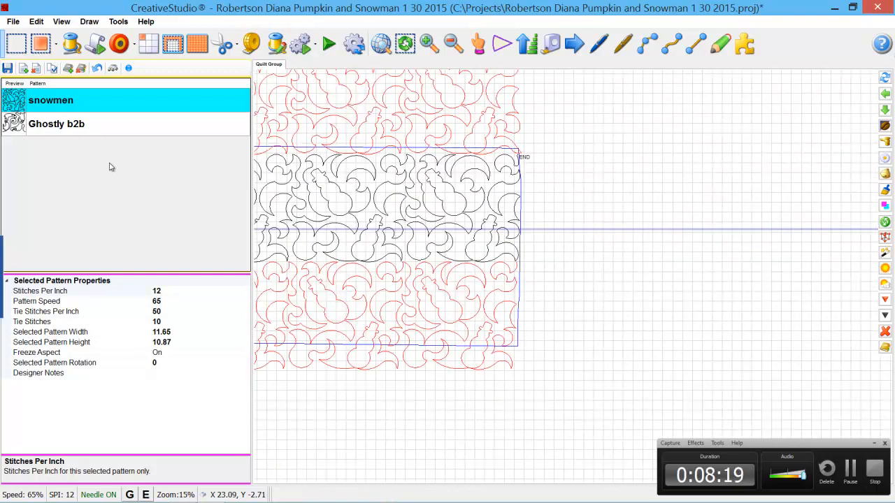
click(7, 67)
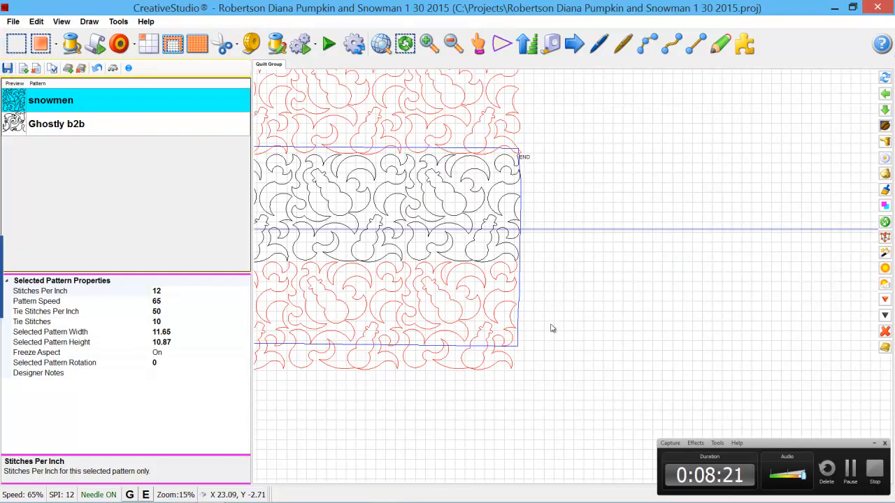
Step: Reopen the rightmost block's nodes and examine the curl tips along the right boundary
scroll(564, 224, up, 3)
scroll(511, 230, up, 1)
click(501, 196)
right_click(502, 192)
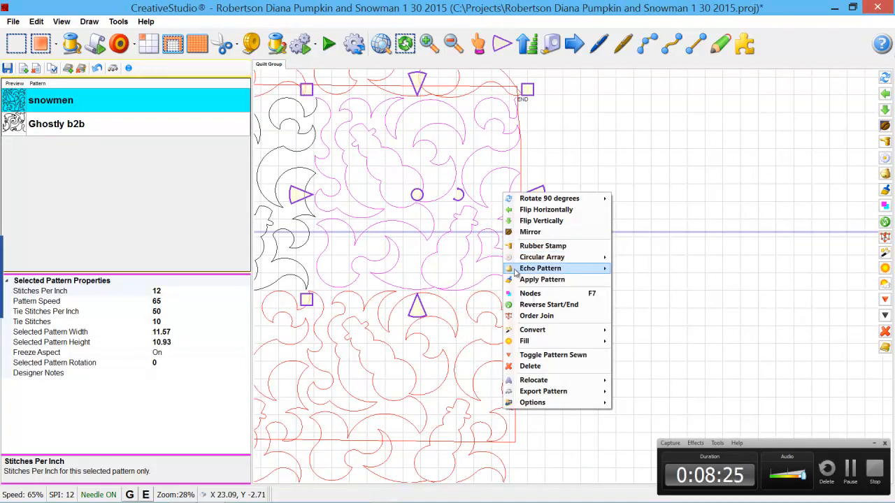
click(532, 294)
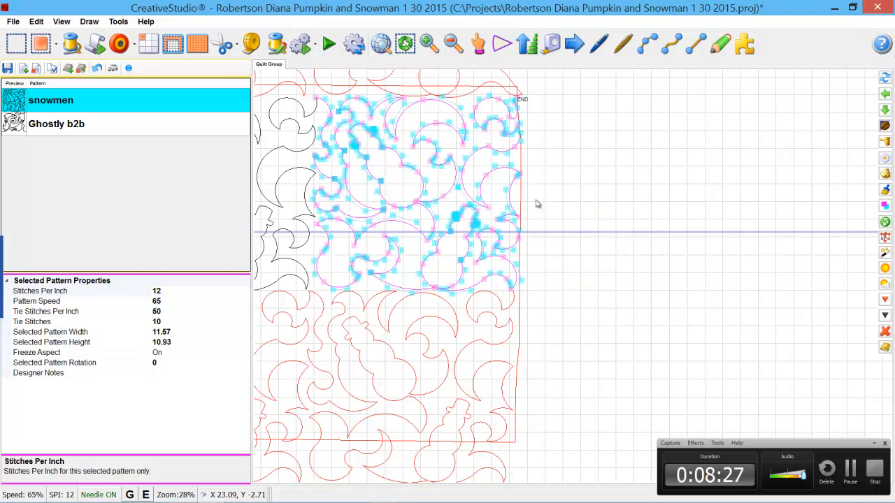
scroll(514, 225, up, 5)
scroll(514, 230, up, 5)
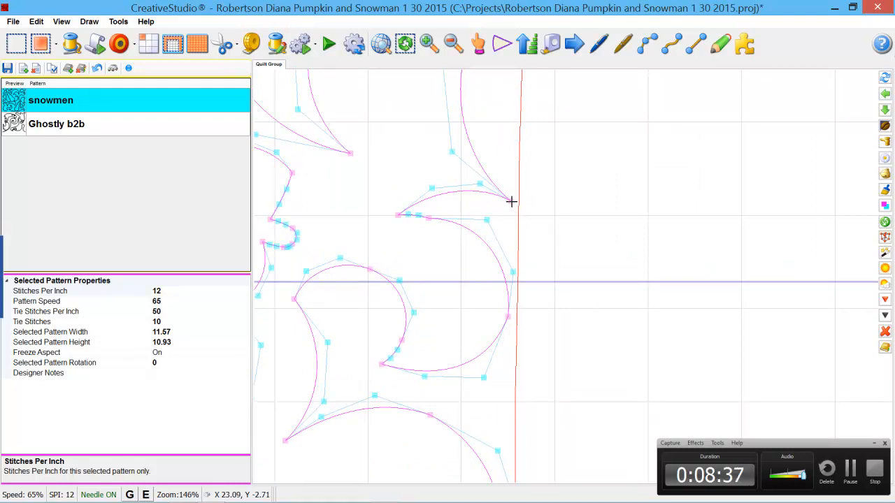
key(d)
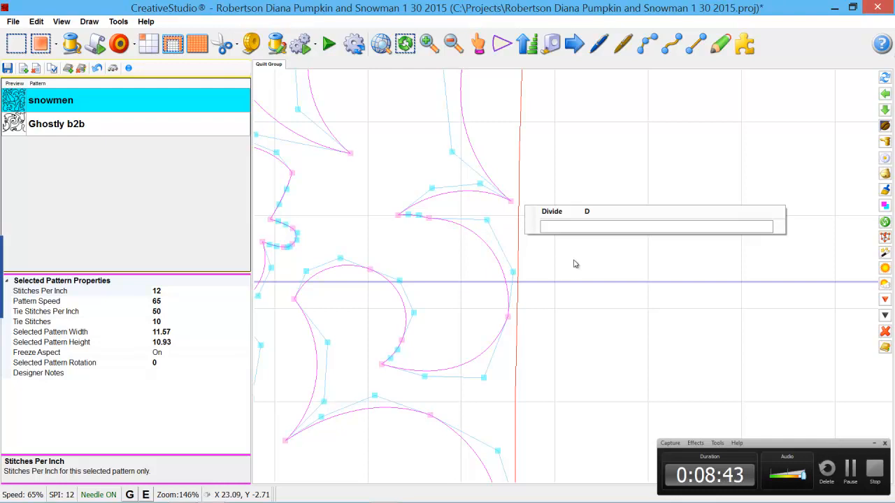
click(610, 270)
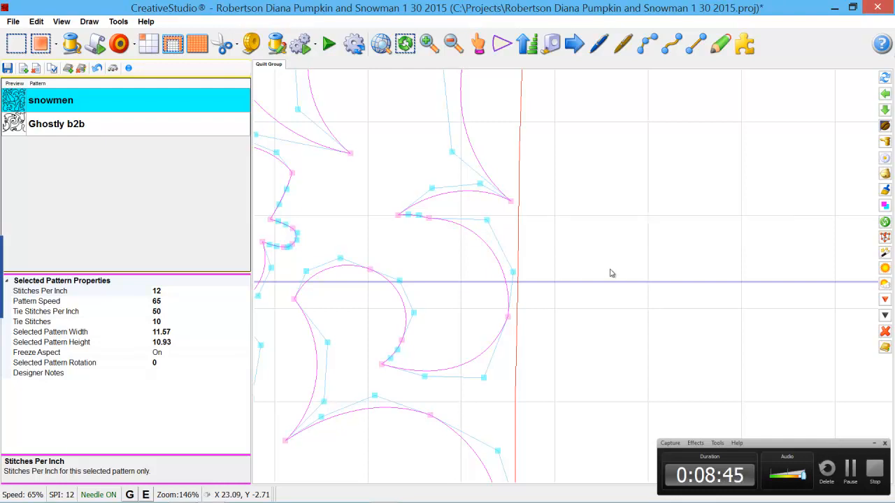
scroll(578, 194, down, 2)
scroll(553, 192, down, 10)
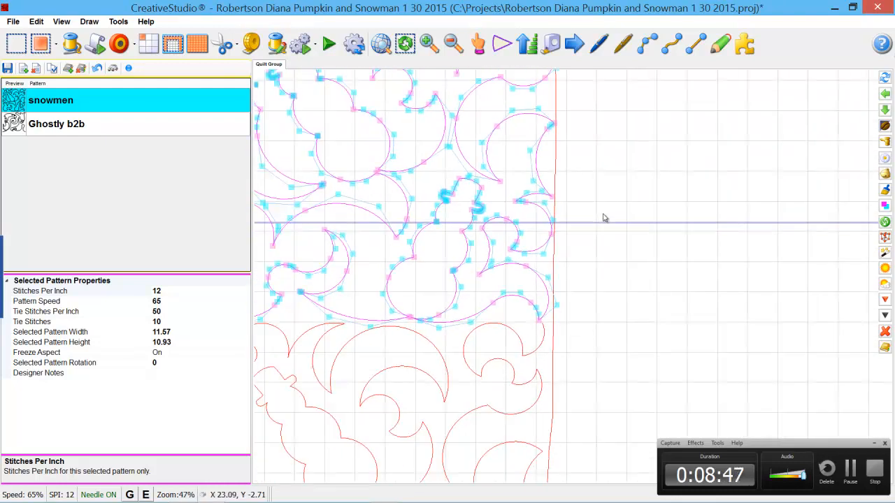
scroll(595, 189, down, 1)
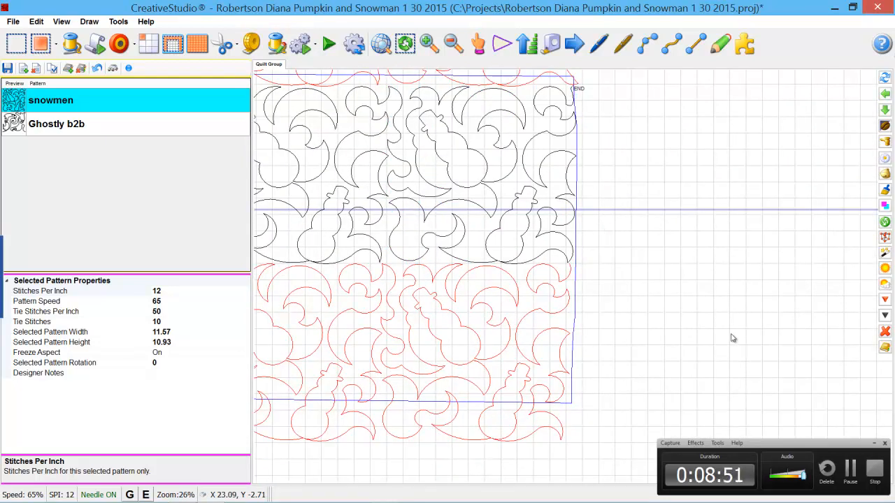
scroll(699, 233, down, 2)
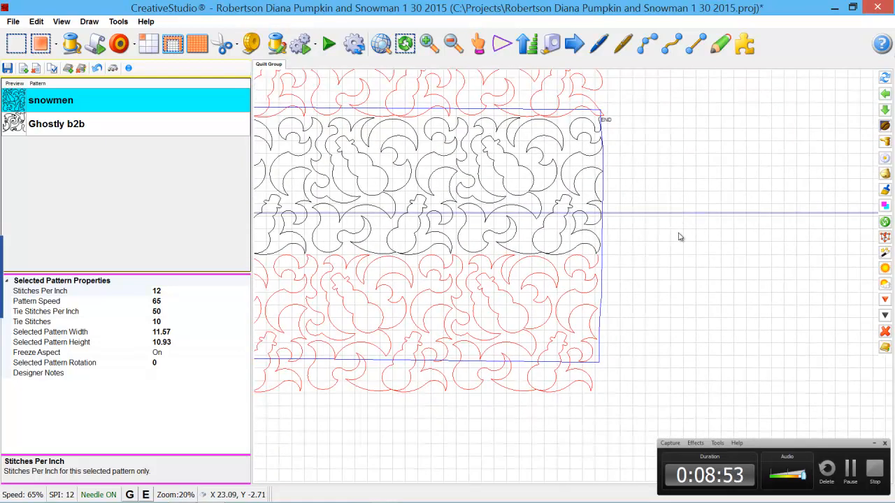